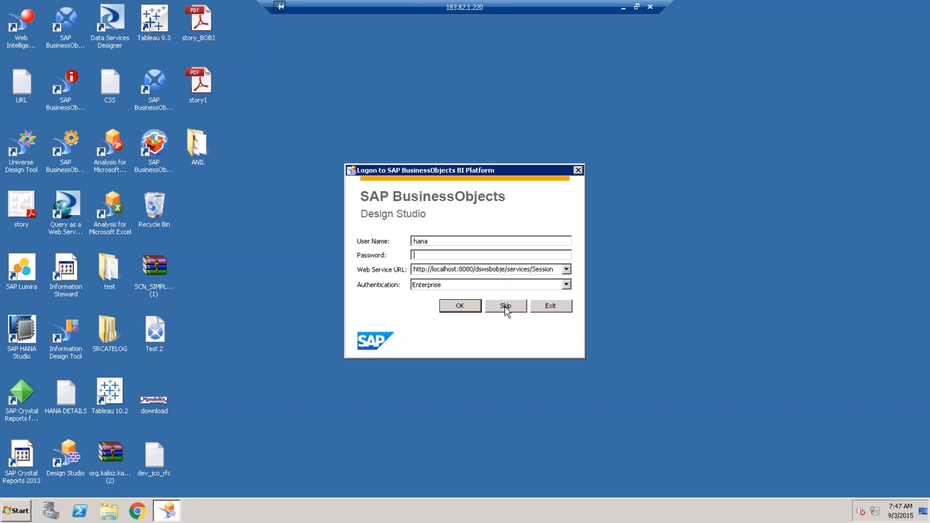
# Step: Skip the BI platform logon and open the Design Studio preferences
pyautogui.click(505, 307)
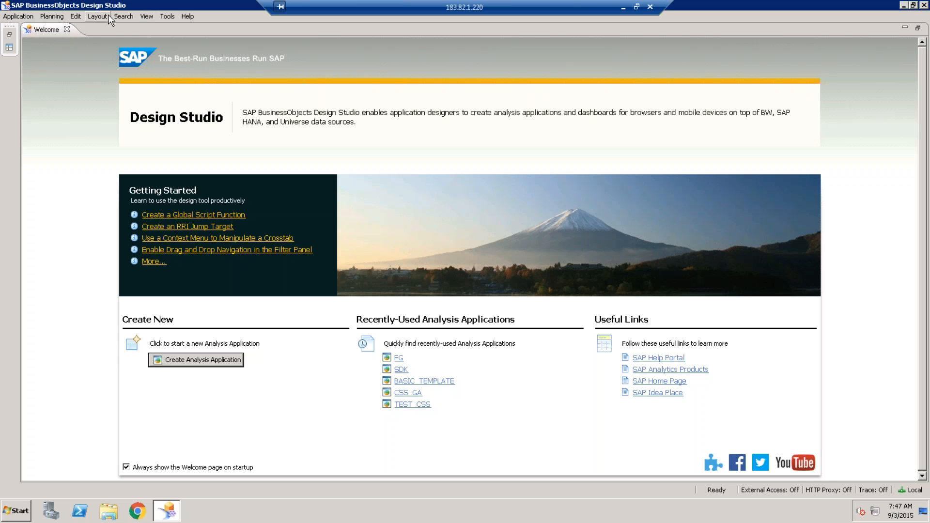
pyautogui.click(161, 17)
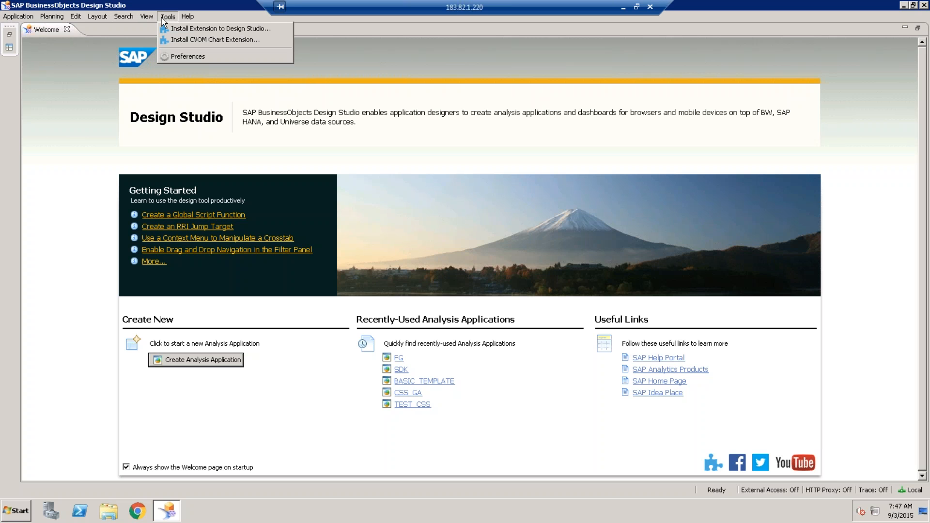
pyautogui.click(170, 57)
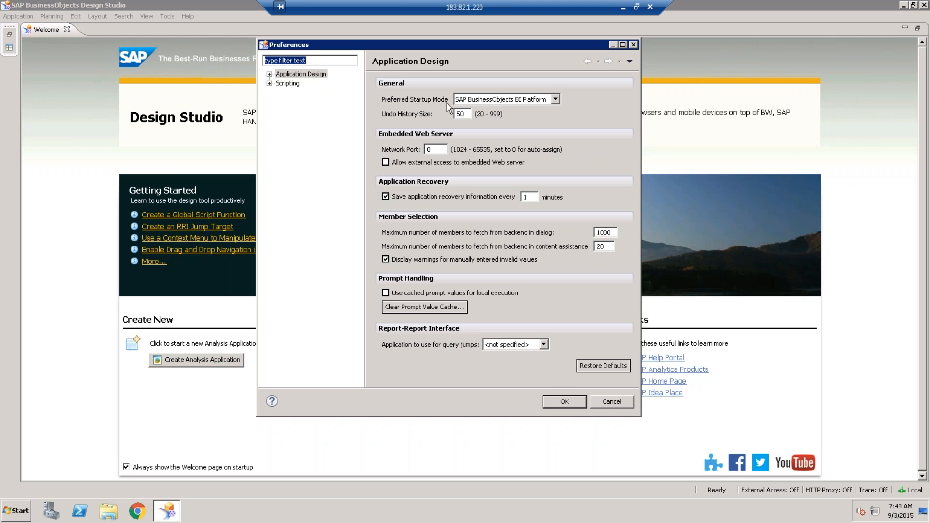
# Step: Try Local Mode as the preferred startup mode, and switch back to SAP BusinessObjects BI Platform
pyautogui.click(489, 104)
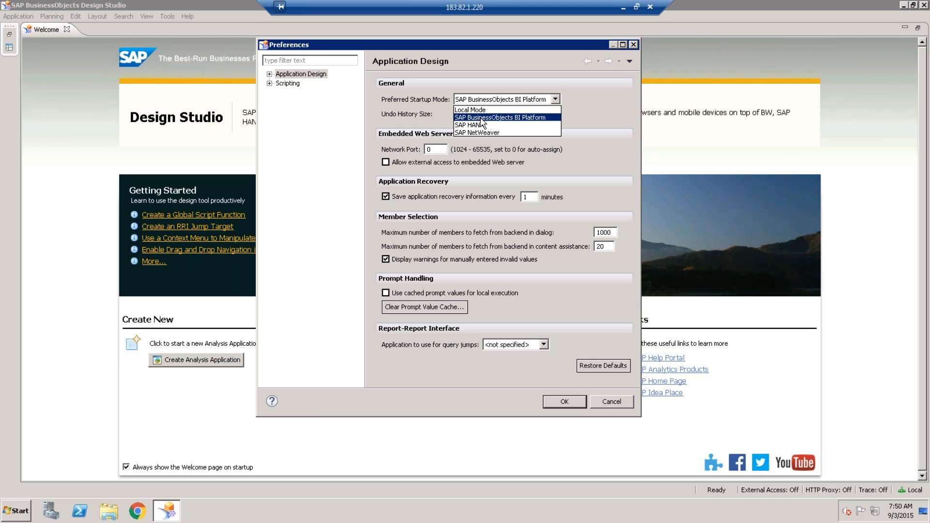
pyautogui.click(487, 110)
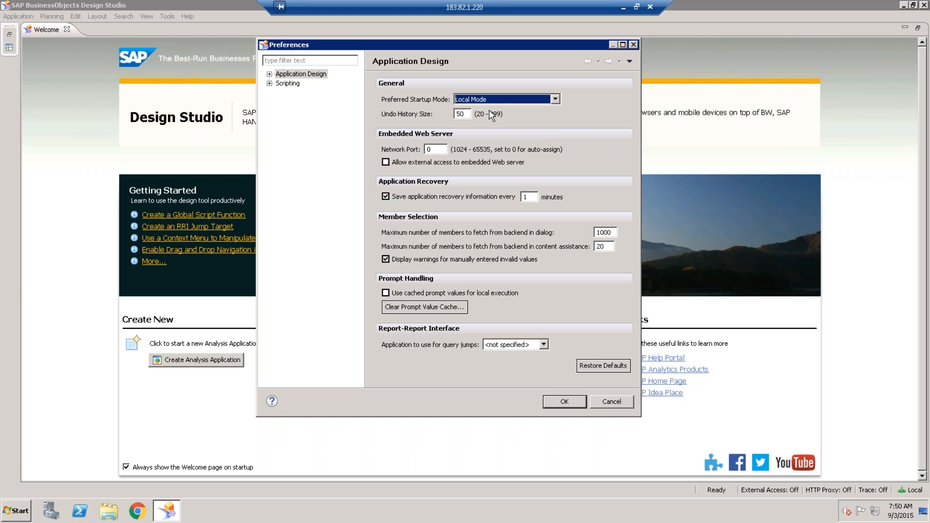
pyautogui.click(507, 100)
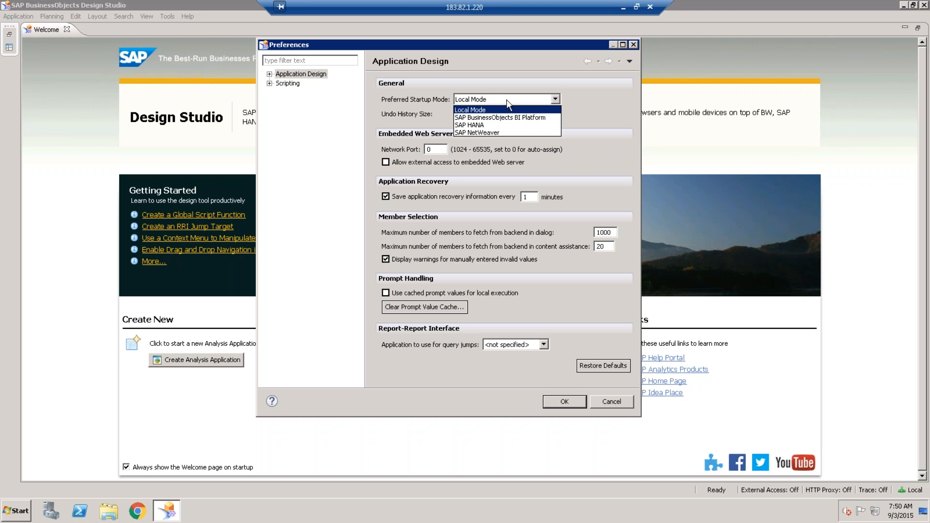
pyautogui.click(508, 117)
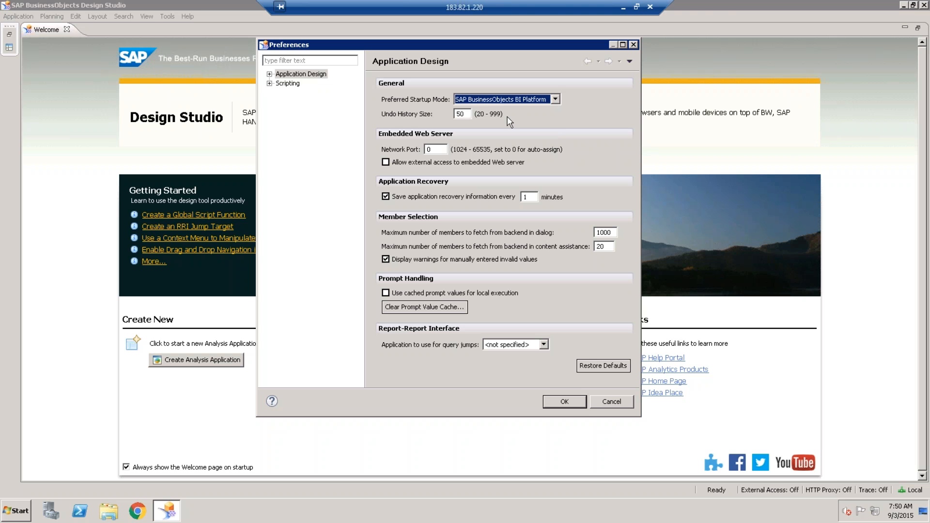
# Step: Review the backend connections in the preferences, including the system DSNs behind the SAP HANA ODBC connections, and close the preferences
pyautogui.click(270, 74)
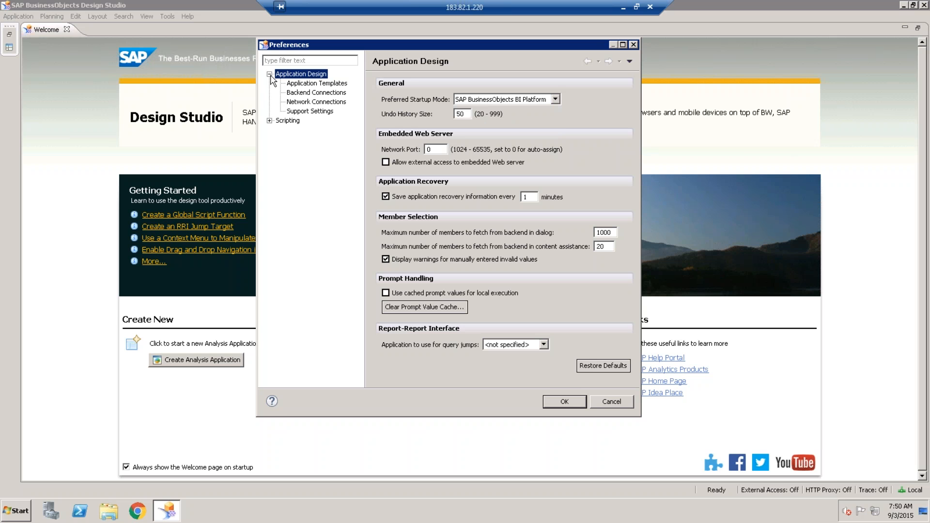
pyautogui.click(305, 93)
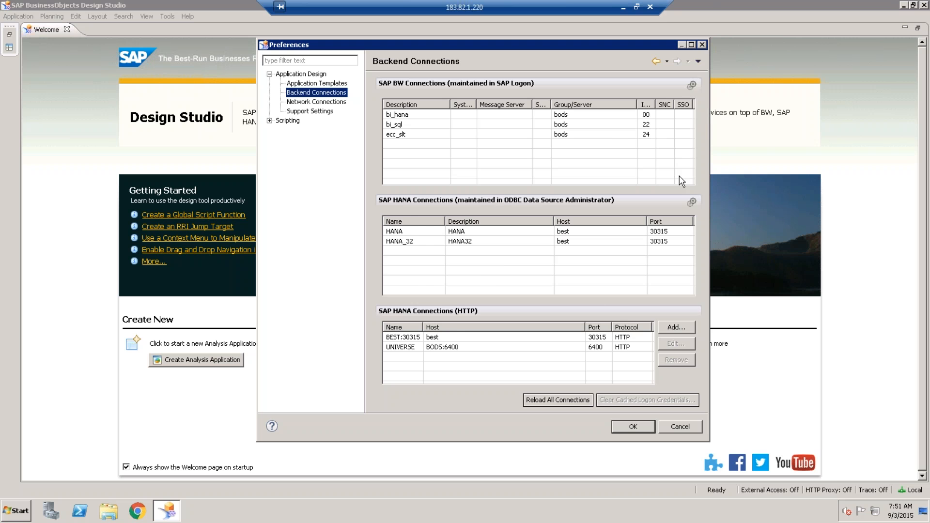
pyautogui.click(690, 201)
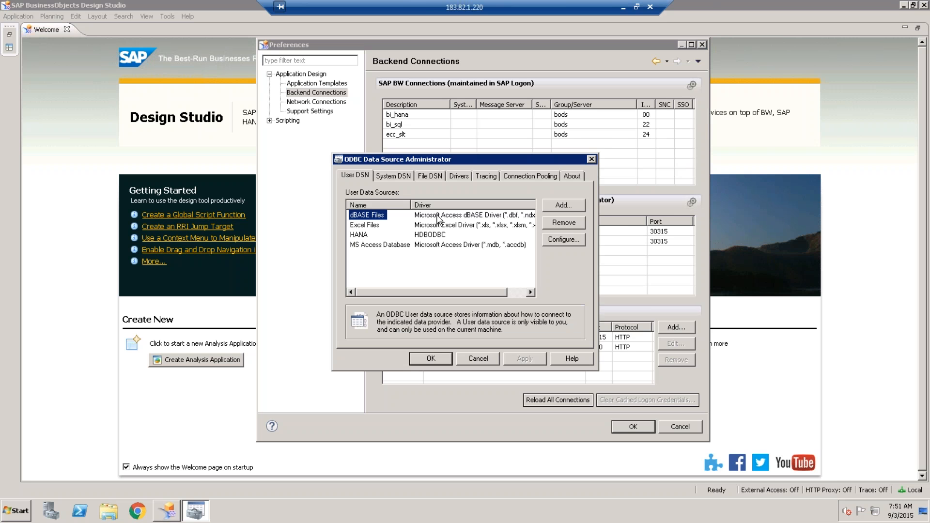
pyautogui.click(383, 177)
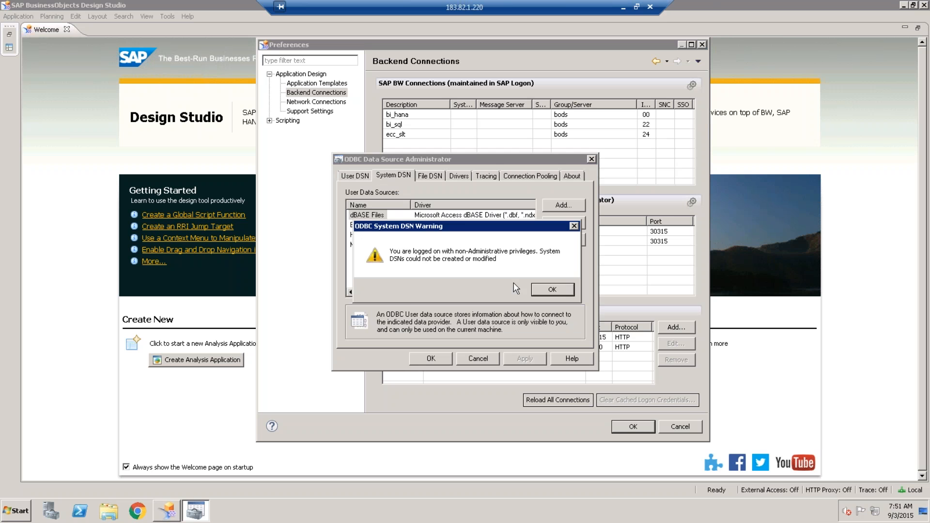
pyautogui.click(547, 292)
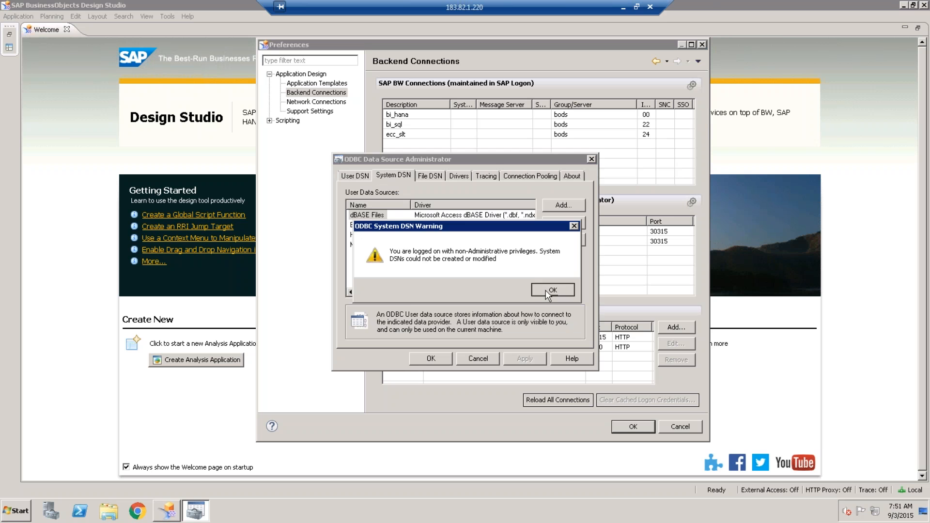
pyautogui.click(592, 160)
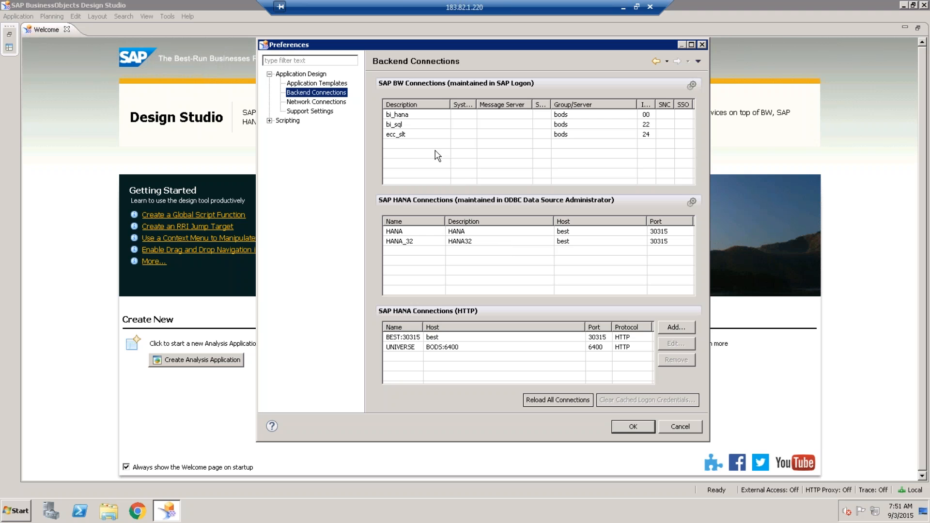
pyautogui.click(416, 118)
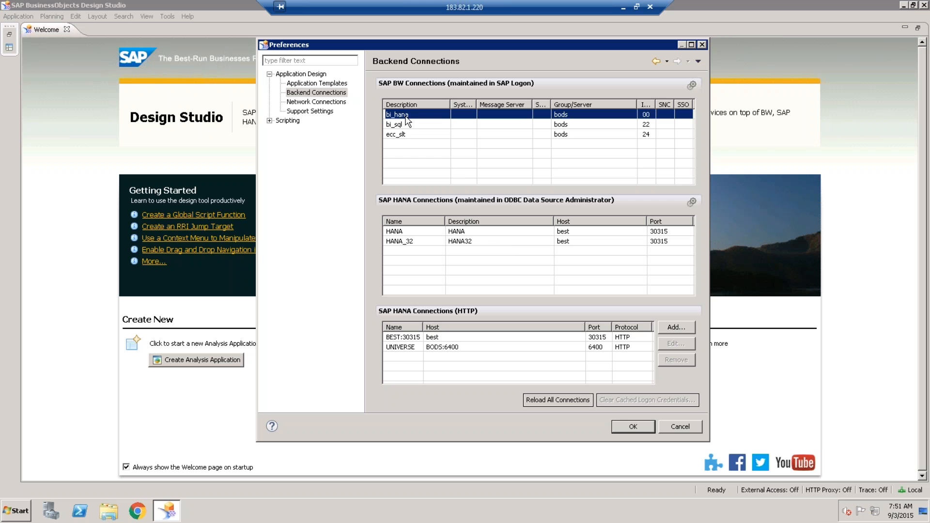
pyautogui.click(702, 45)
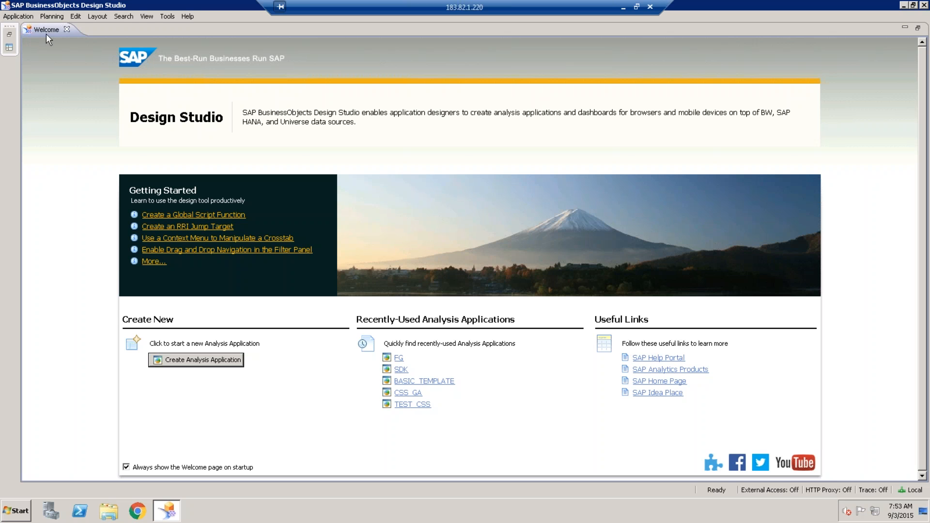
# Step: Create a new analysis application named VAIB from the standard Blank template
pyautogui.click(26, 20)
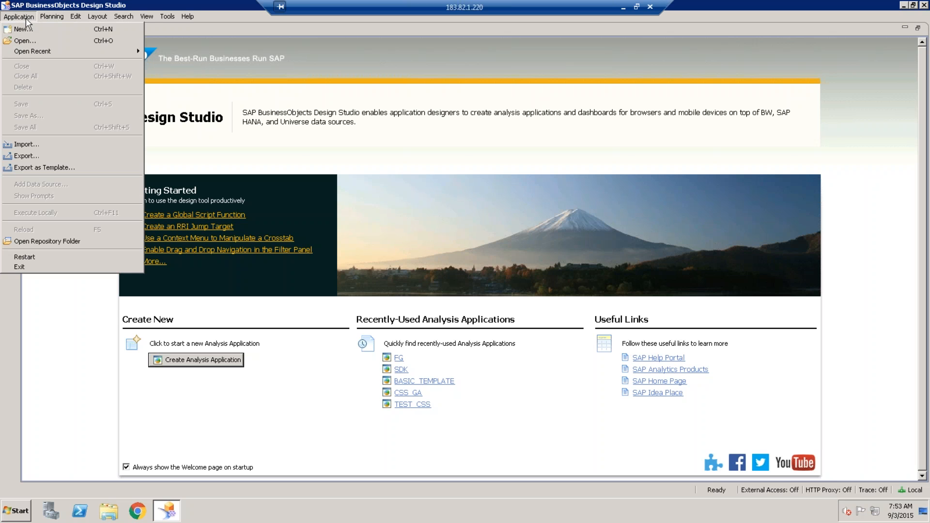
pyautogui.click(24, 29)
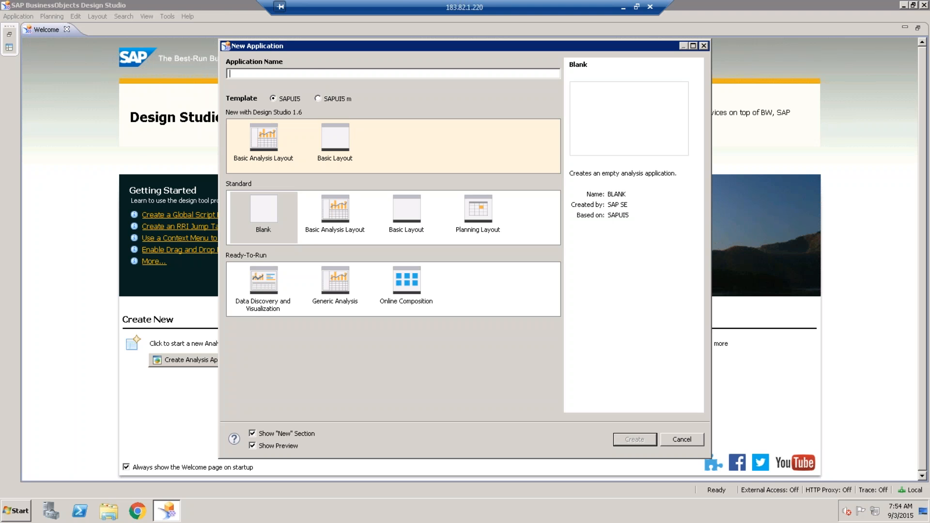
pyautogui.write('VAIB')
pyautogui.click(630, 440)
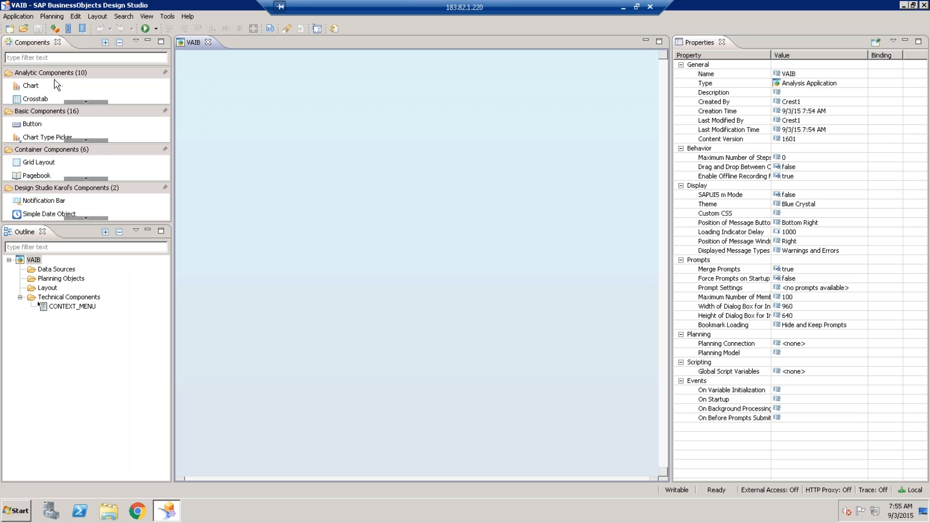
# Step: Collapse all the component groups: analytic, basic, container and the custom extension components
pyautogui.click(44, 193)
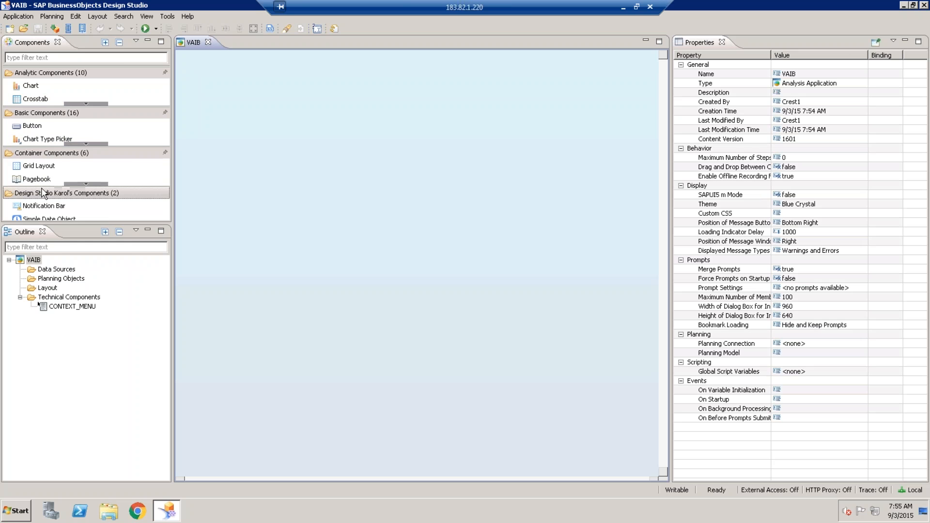
pyautogui.click(46, 193)
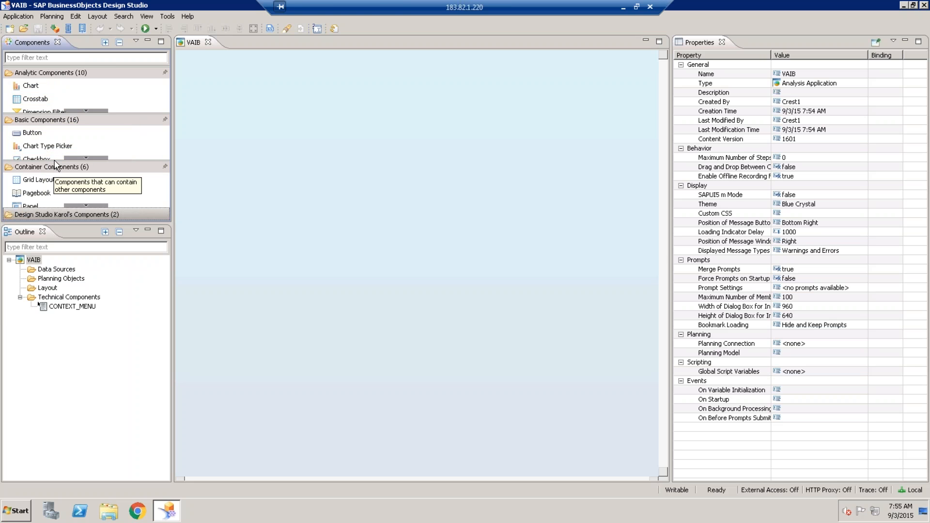
pyautogui.click(75, 72)
pyautogui.click(73, 86)
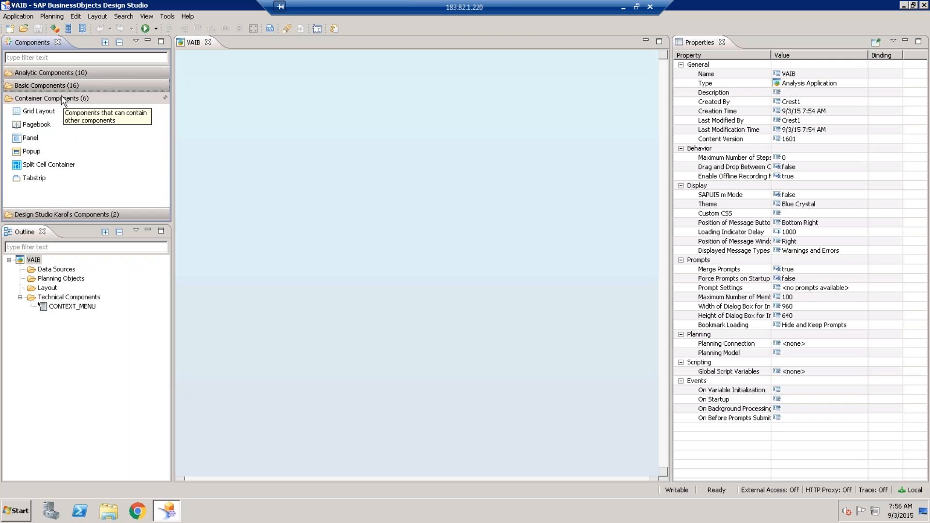
pyautogui.click(62, 98)
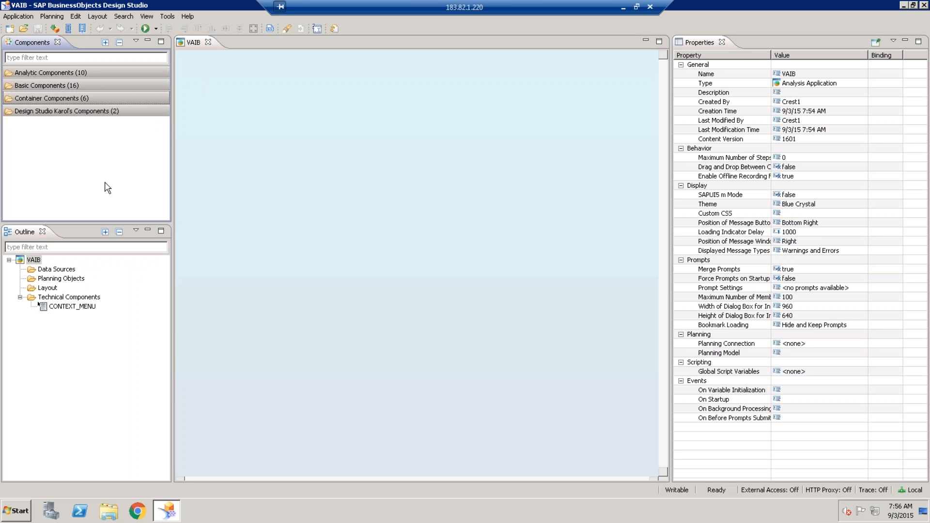
# Step: Select the Data Sources folder of VAIB and check the available backend connections in the preferences
pyautogui.click(50, 275)
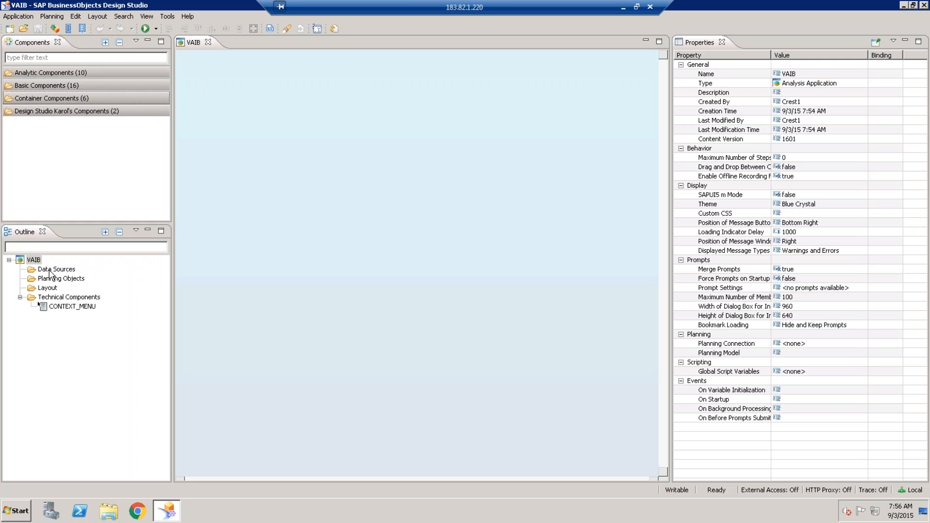
pyautogui.click(50, 271)
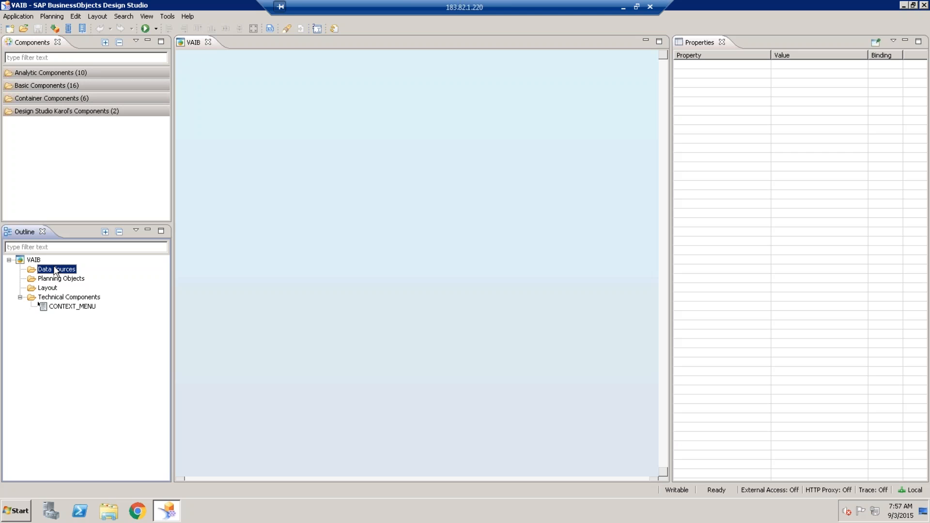
pyautogui.click(165, 16)
pyautogui.click(184, 74)
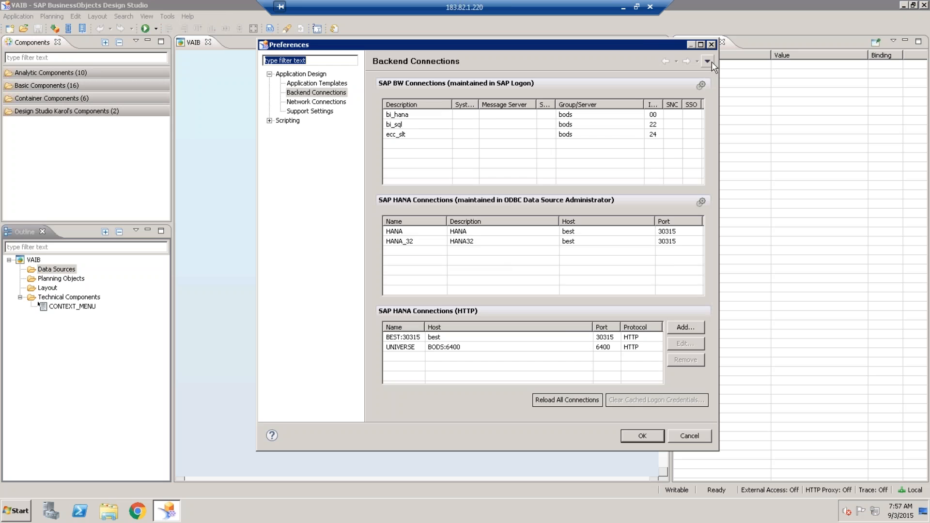
pyautogui.click(711, 45)
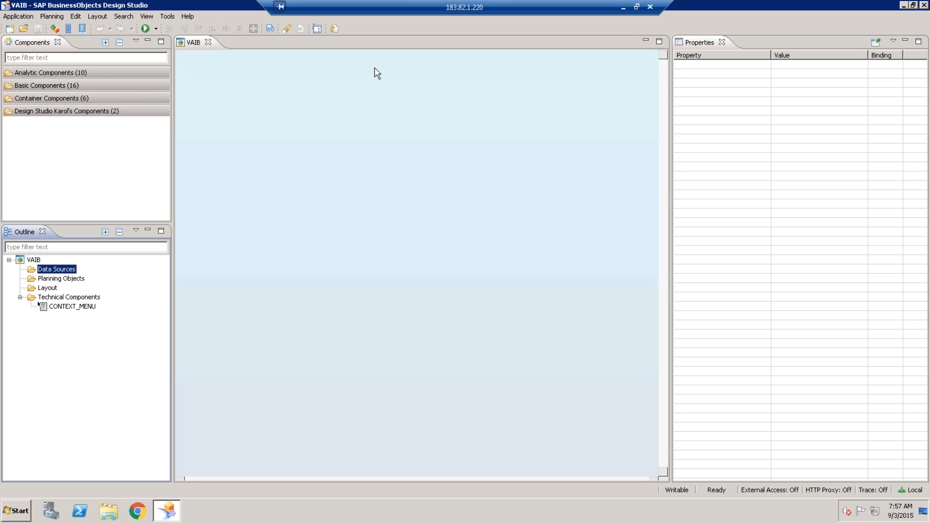
# Step: Start adding a data source to VAIB and choose HANA as its connection
pyautogui.rightClick(52, 272)
pyautogui.click(73, 274)
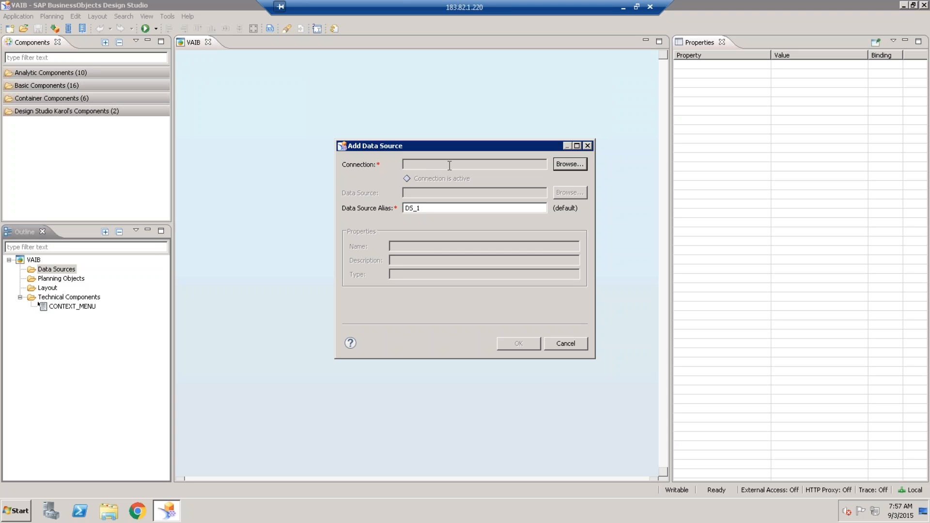
pyautogui.click(570, 164)
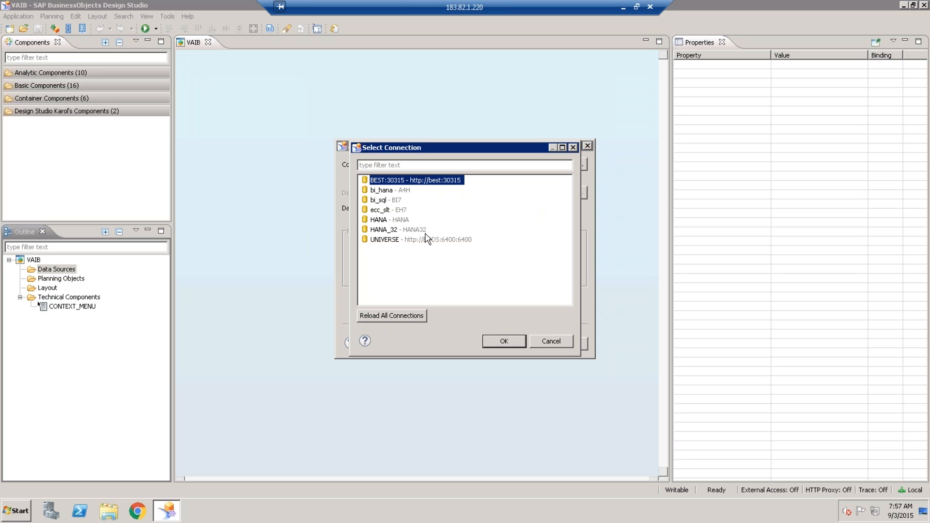
pyautogui.click(388, 192)
pyautogui.click(384, 201)
pyautogui.click(381, 222)
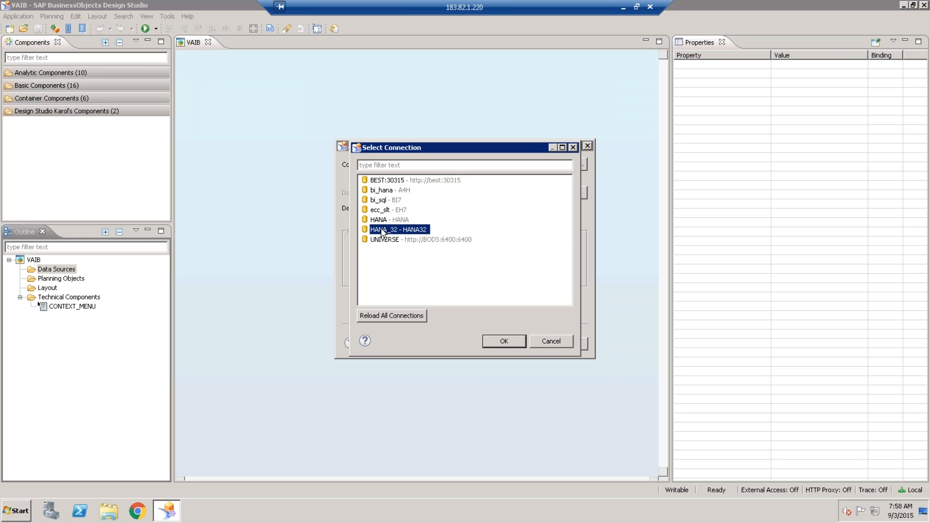
pyautogui.doubleClick(382, 224)
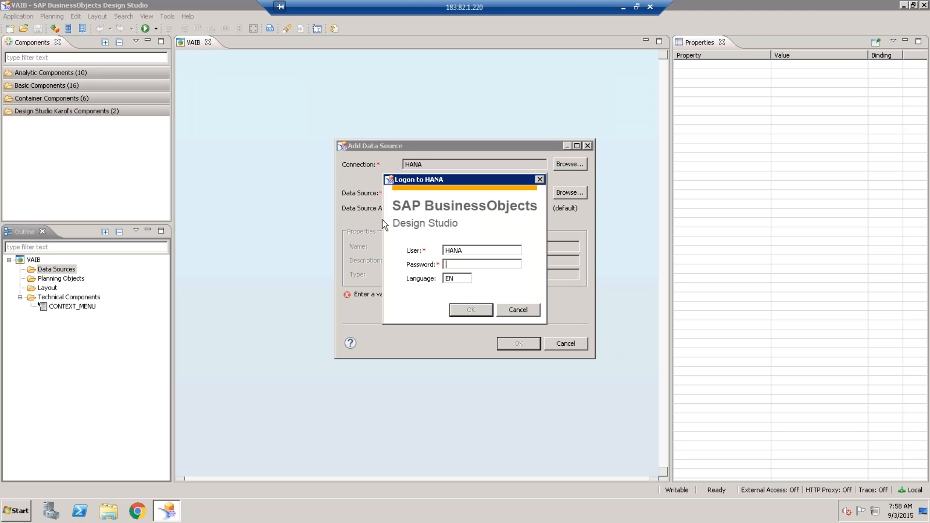
# Step: Copy the HANA password from the HANA DETAILS file in Notepad into the logon's password field and log on to HANA
pyautogui.click(16, 511)
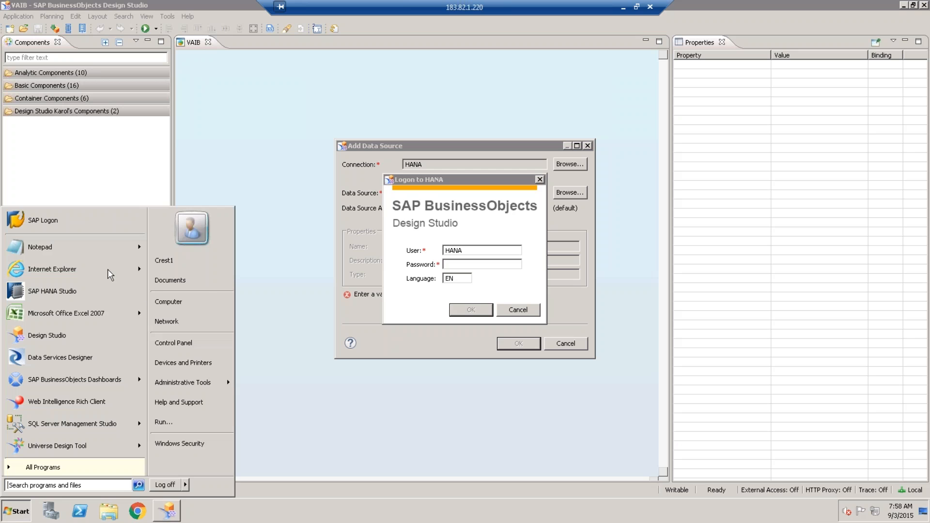
pyautogui.moveTo(104, 253)
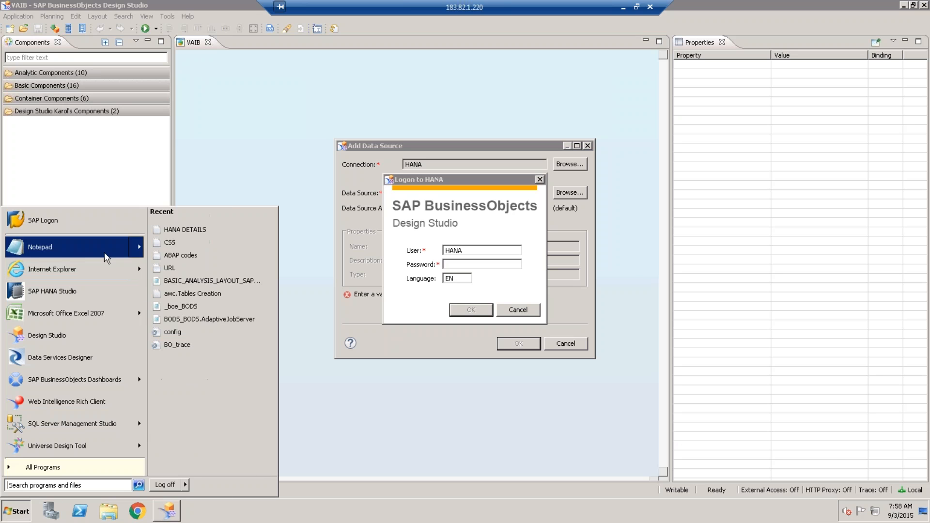
pyautogui.click(179, 230)
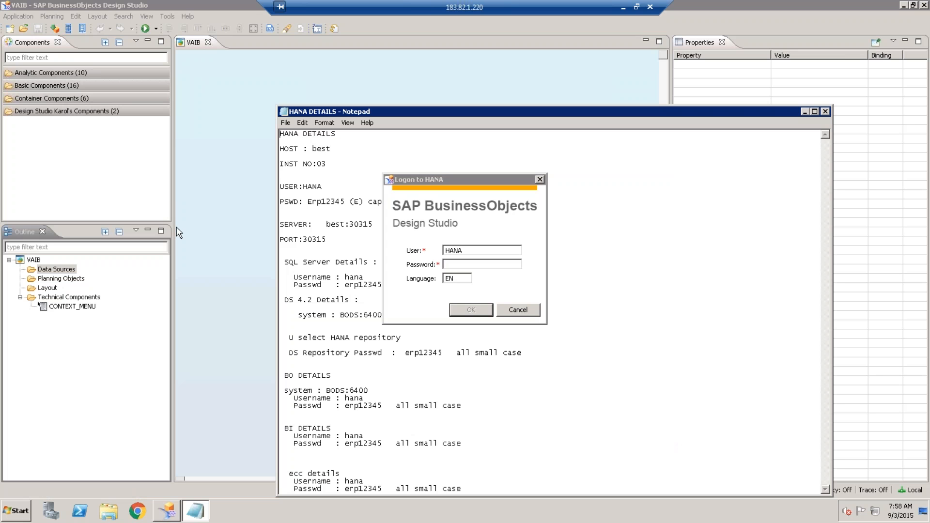
pyautogui.doubleClick(310, 206)
pyautogui.moveTo(310, 206); pyautogui.dragTo(310, 207)
pyautogui.click(514, 264)
pyautogui.hotkey('ctrl', 'v')
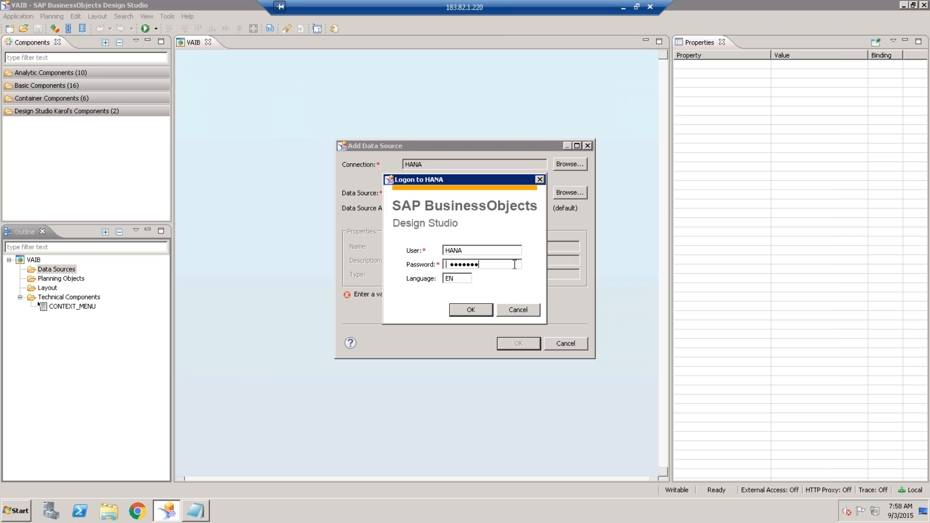
pyautogui.click(472, 311)
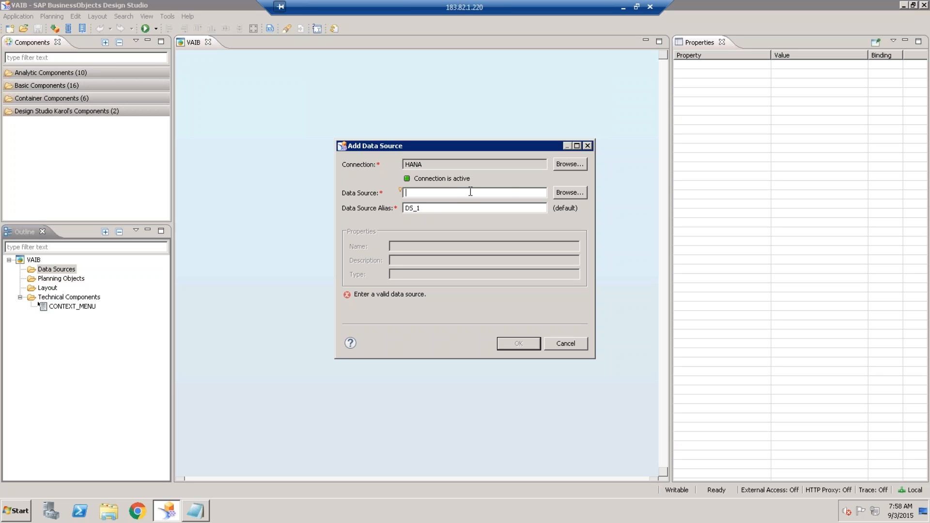
# Step: Choose CV_CSJ_ACTUALS from the HANA folders as the data source and add it to VAIB with the alias DS_1
pyautogui.click(567, 195)
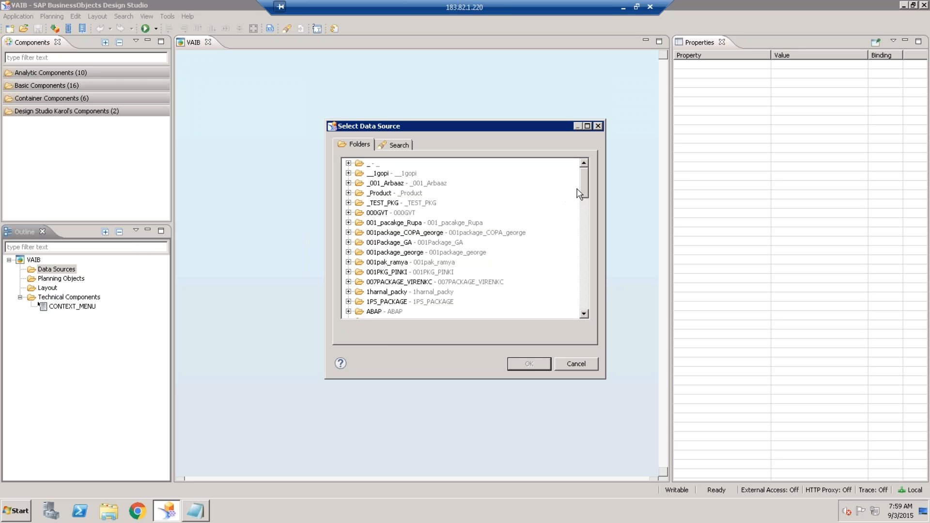
pyautogui.moveTo(583, 187); pyautogui.dragTo(584, 167)
pyautogui.click(348, 183)
pyautogui.click(383, 193)
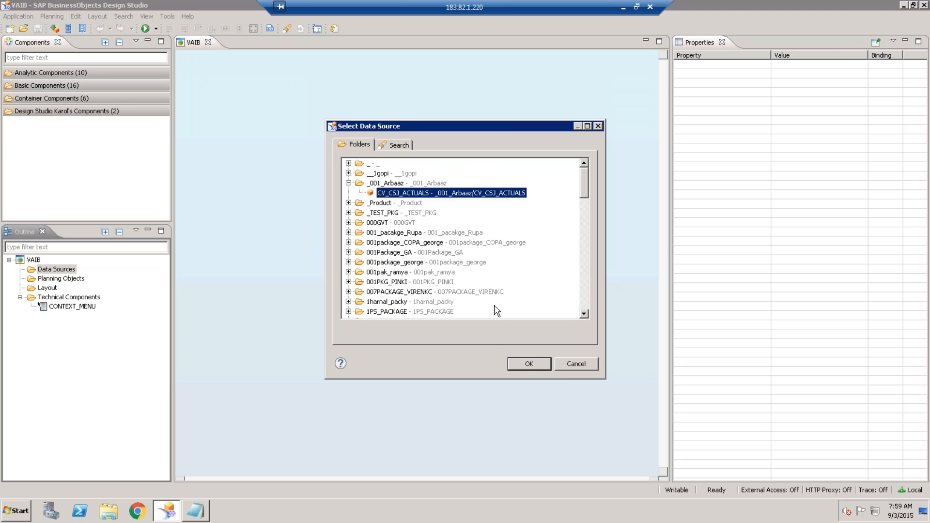
pyautogui.click(528, 364)
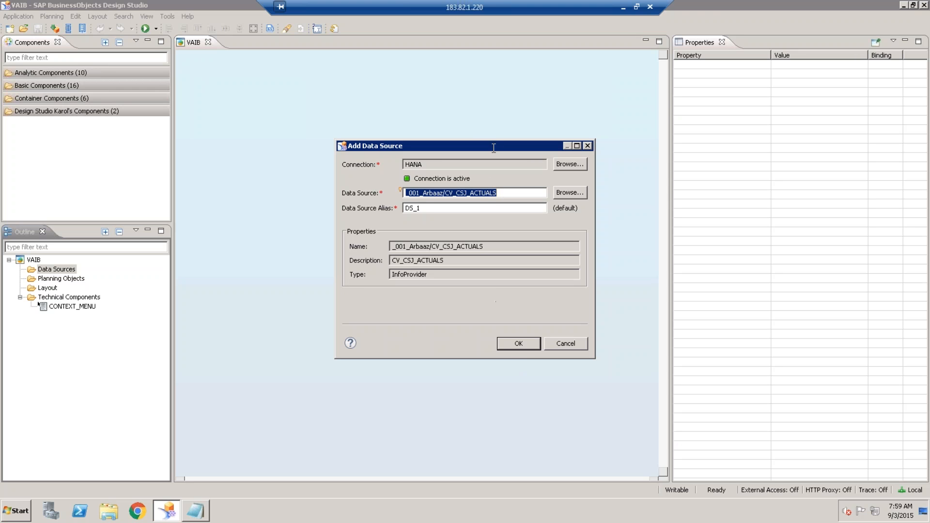
pyautogui.click(501, 193)
pyautogui.moveTo(504, 194); pyautogui.dragTo(404, 193)
pyautogui.click(454, 193)
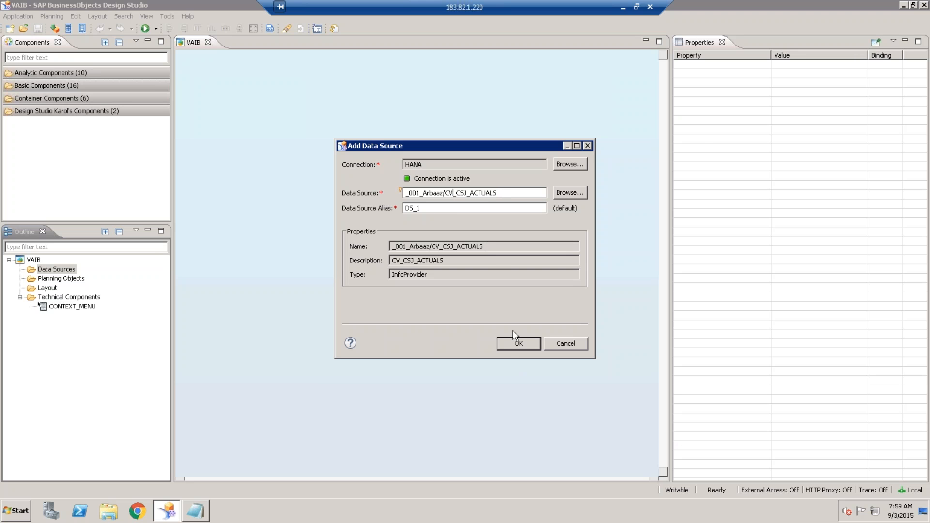
pyautogui.click(518, 344)
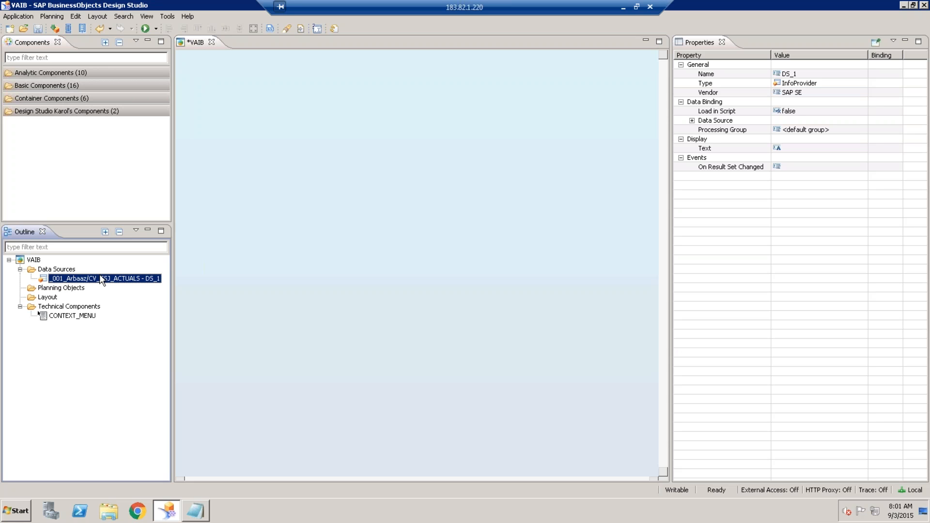
# Step: Open the initial view of the DS_1 data source for editing and remove the Period/year measure from the columns
pyautogui.rightClick(100, 278)
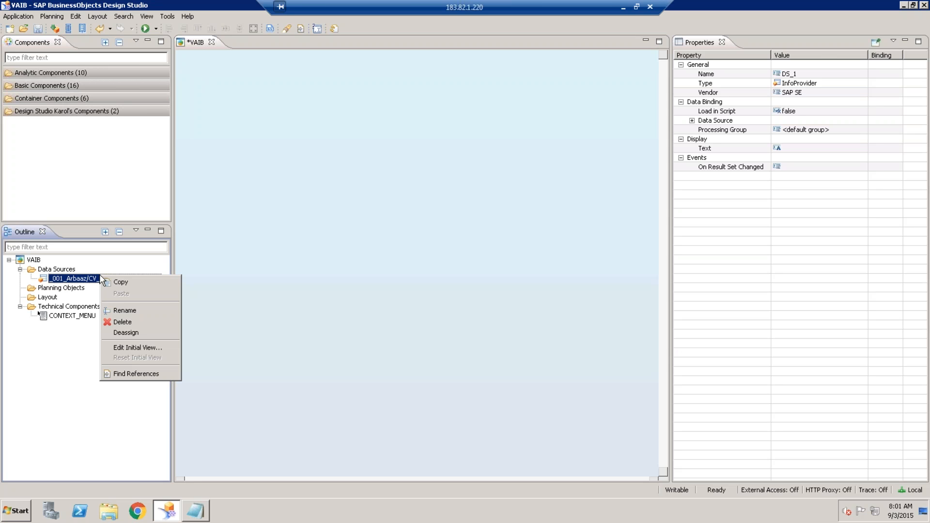
pyautogui.click(134, 347)
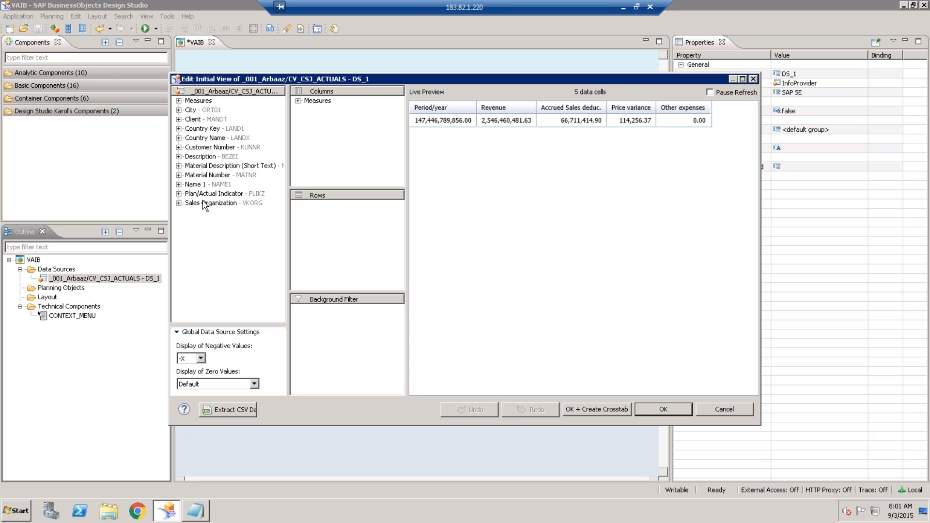
pyautogui.click(299, 101)
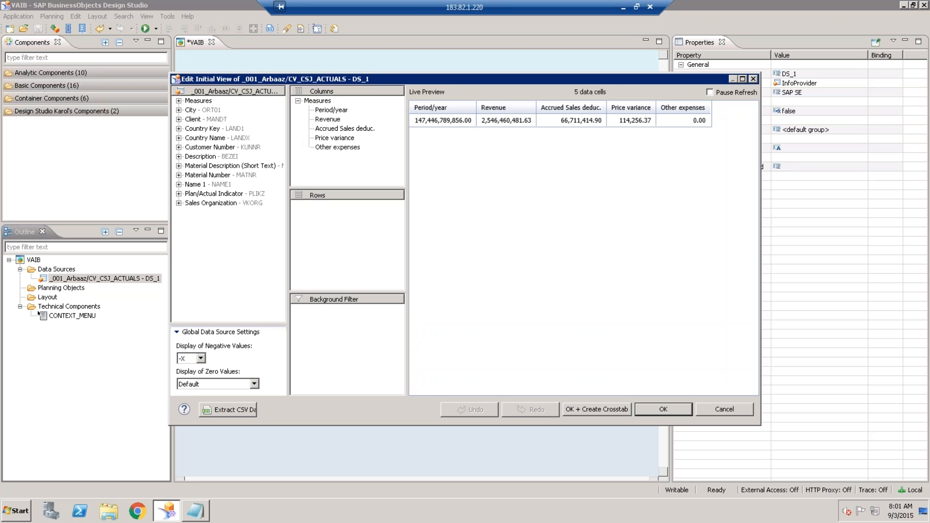
pyautogui.rightClick(329, 111)
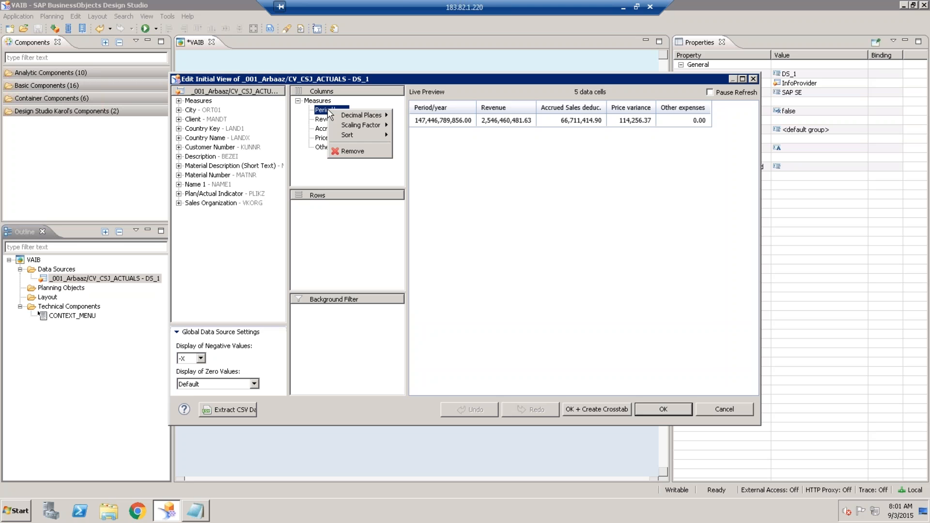
pyautogui.click(349, 151)
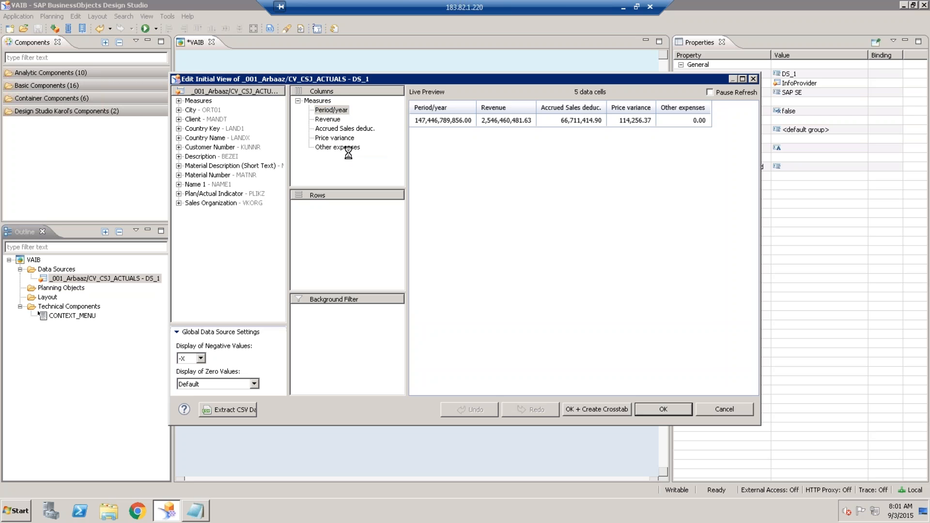
# Step: Remove the Price variance and Other expenses measures from the columns of the initial view
pyautogui.click(330, 121)
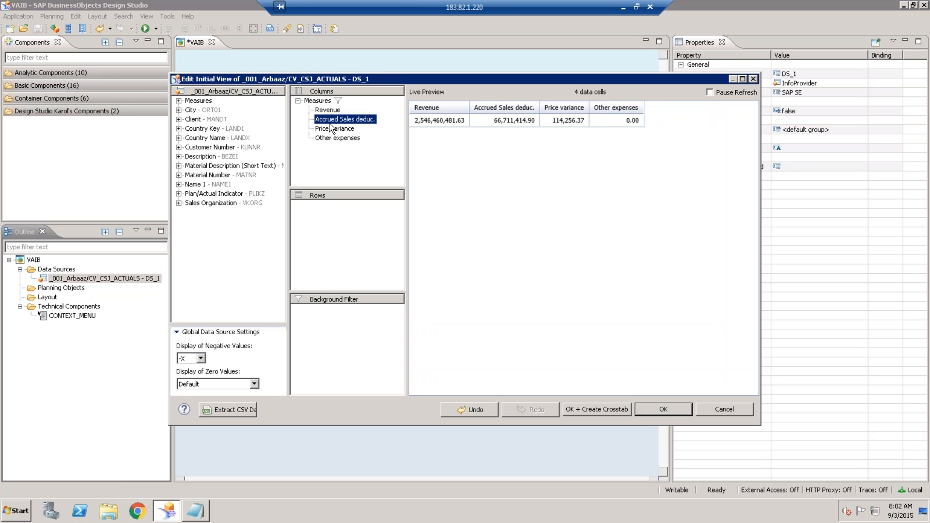
pyautogui.click(331, 129)
pyautogui.keyDown('shift'); pyautogui.click(332, 138); pyautogui.keyUp('shift')
pyautogui.rightClick(330, 129)
pyautogui.click(353, 150)
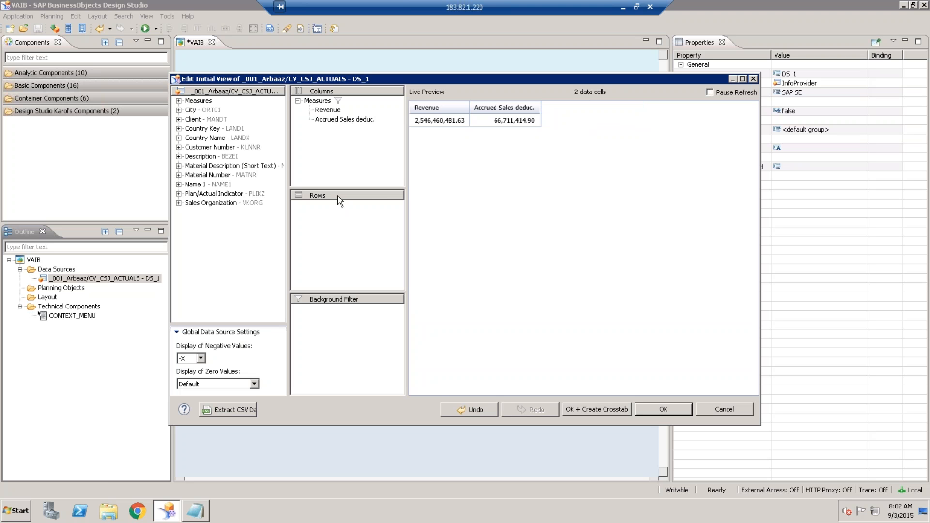
# Step: Place the City dimension in the rows of the initial view and take it out again
pyautogui.click(190, 114)
pyautogui.moveTo(189, 113); pyautogui.dragTo(319, 223)
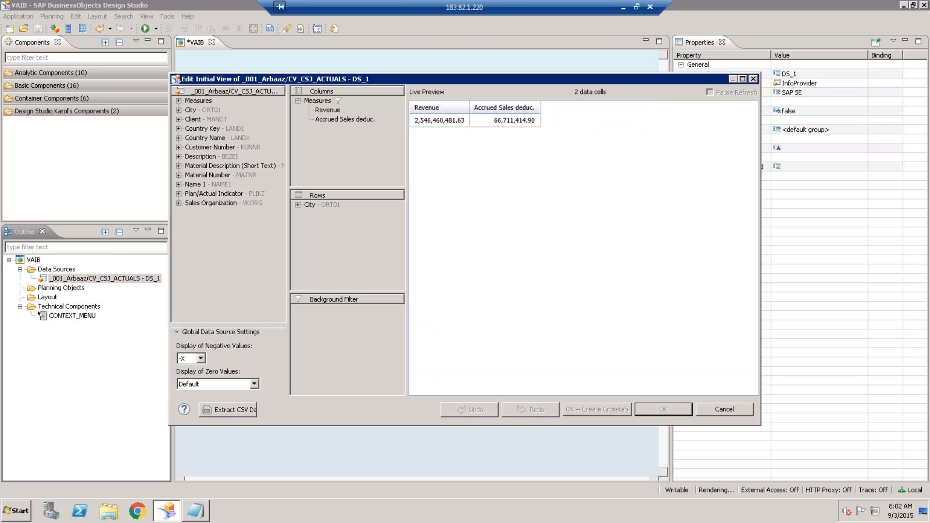
pyautogui.click(319, 206)
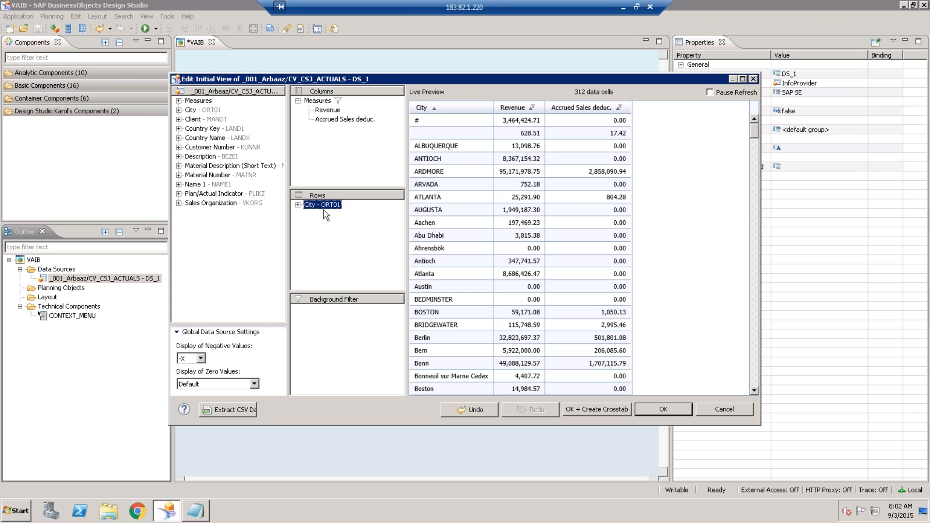
pyautogui.moveTo(320, 209)
pyautogui.mouseDown()
pyautogui.moveTo(238, 146)
pyautogui.moveTo(334, 218)
pyautogui.mouseUp()
# Step: Place the Country Name dimension in the rows and accept the initial view of DS_1
pyautogui.click(215, 139)
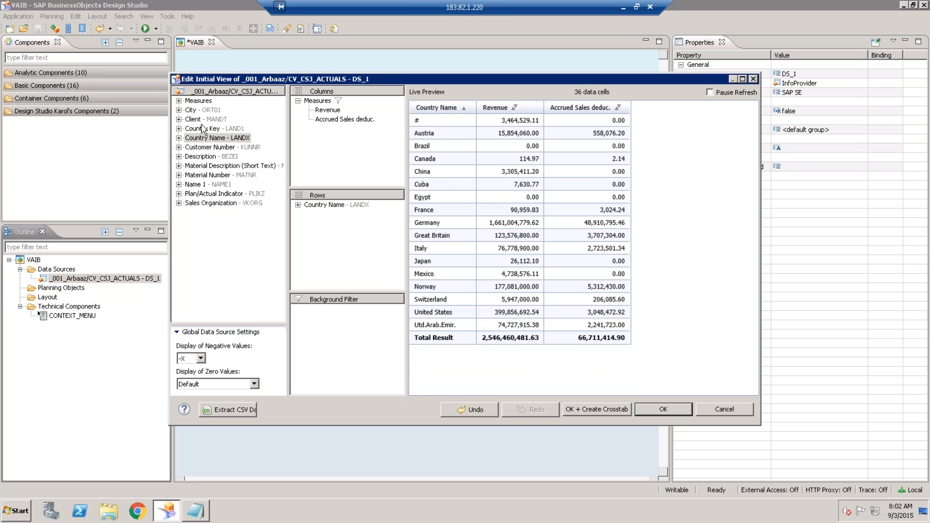
pyautogui.click(179, 101)
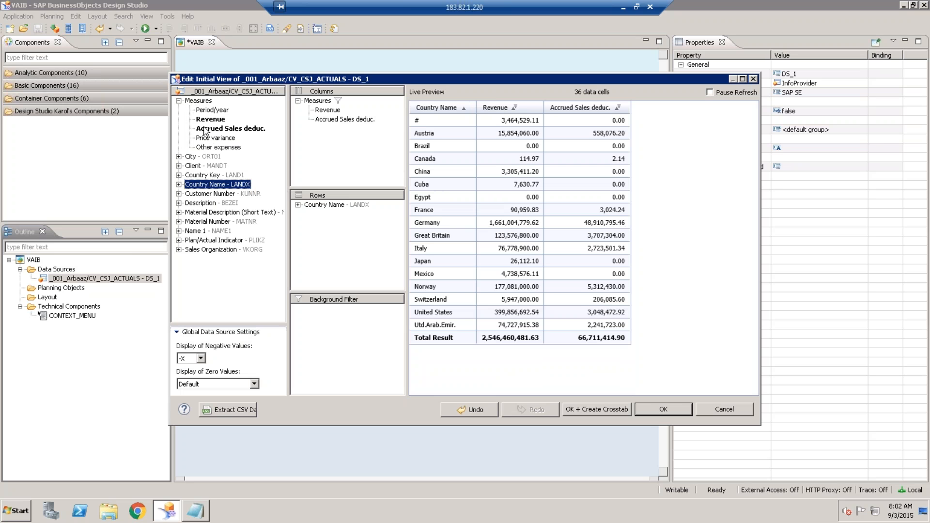
pyautogui.click(179, 101)
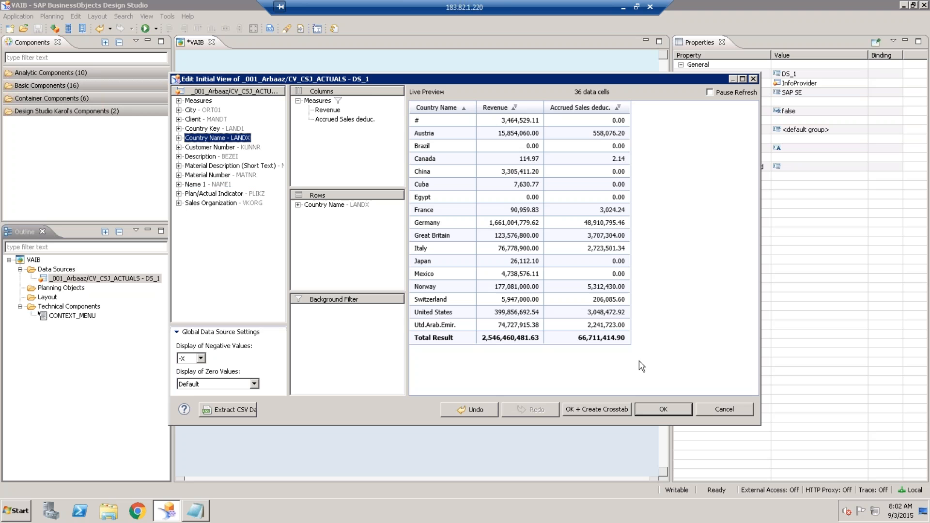
pyautogui.click(663, 411)
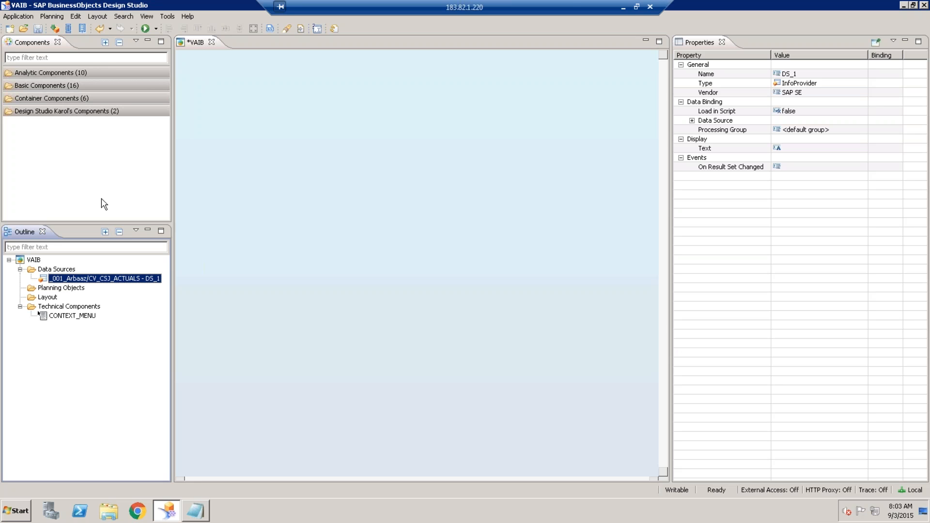
# Step: Examine the available analytic components, from Chart and Crosstab to Scorecard and Spreadsheet, and collapse the group
pyautogui.click(75, 76)
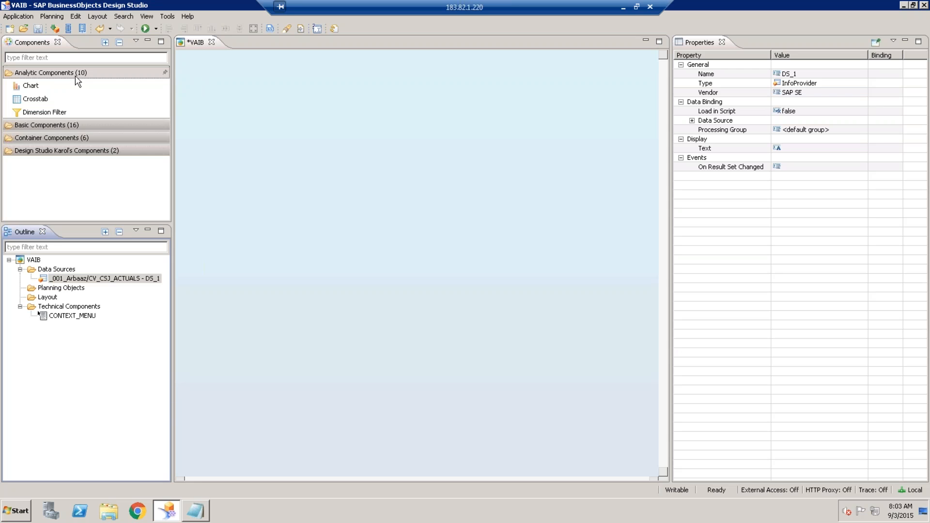
pyautogui.click(39, 86)
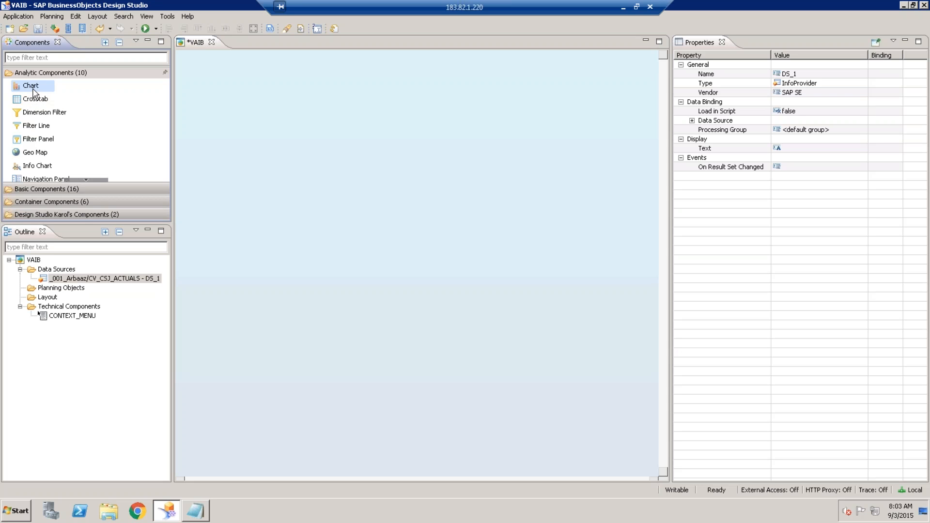
pyautogui.click(39, 116)
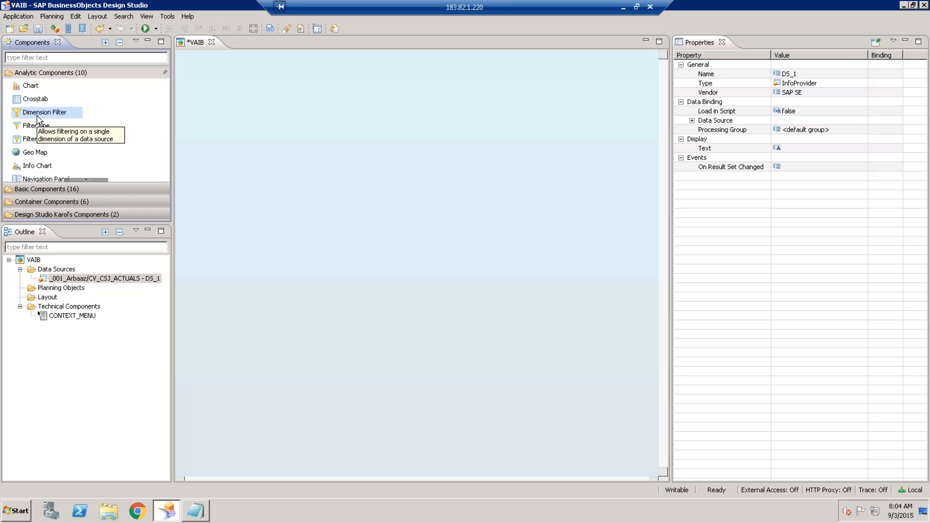
pyautogui.click(33, 140)
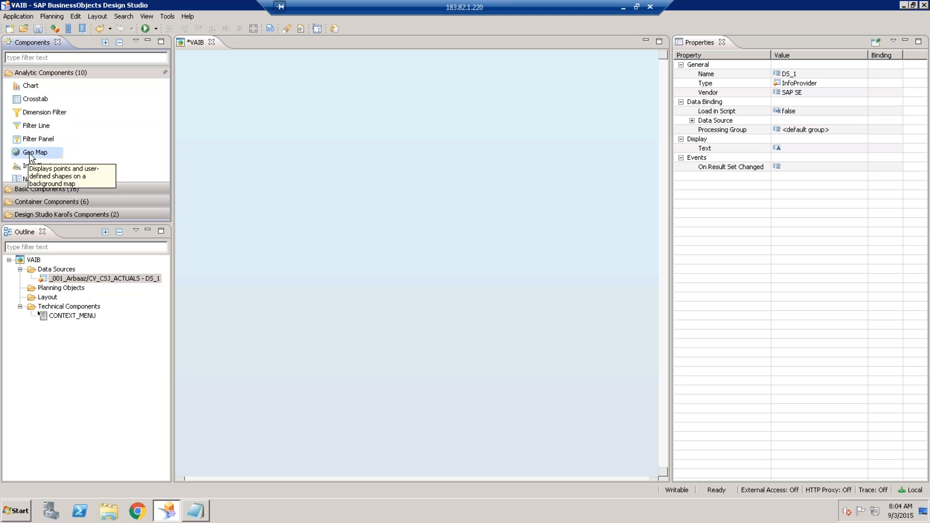
pyautogui.scroll(-2, 32, 153)
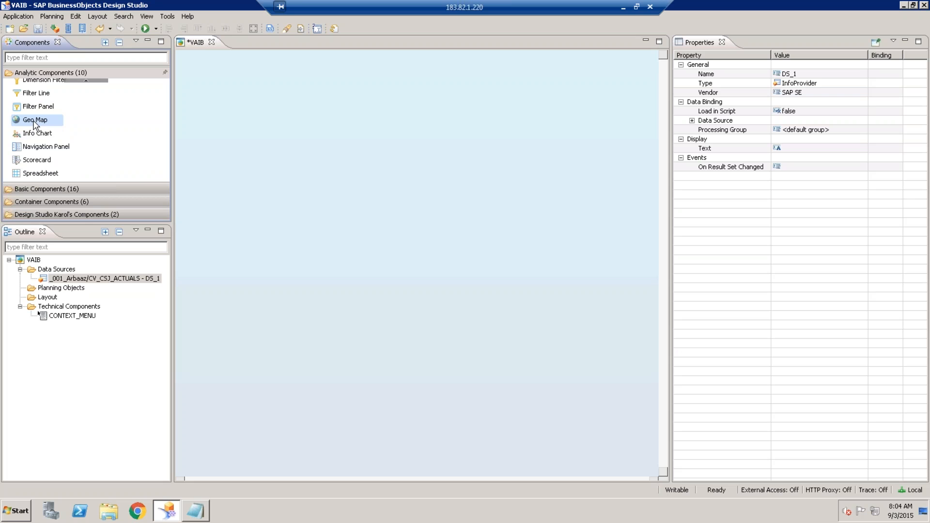
pyautogui.scroll(2, 29, 138)
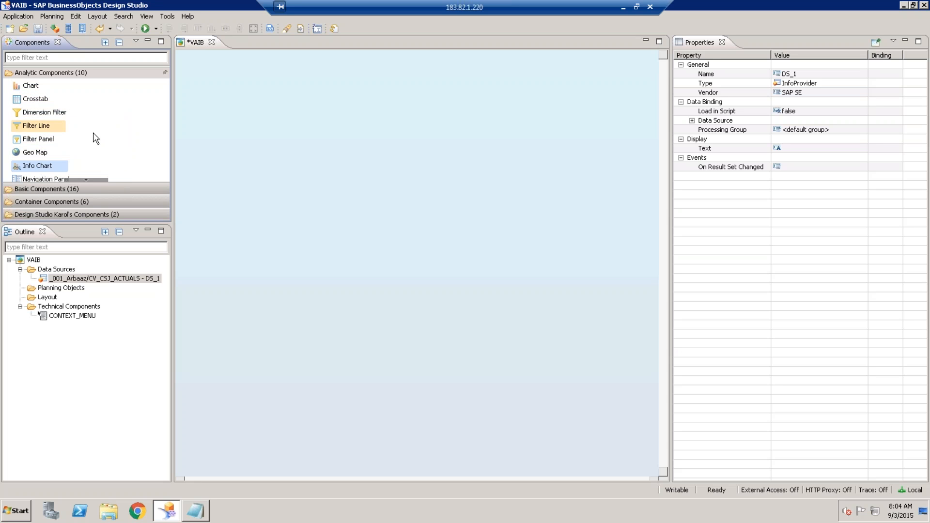
pyautogui.scroll(-2, 92, 135)
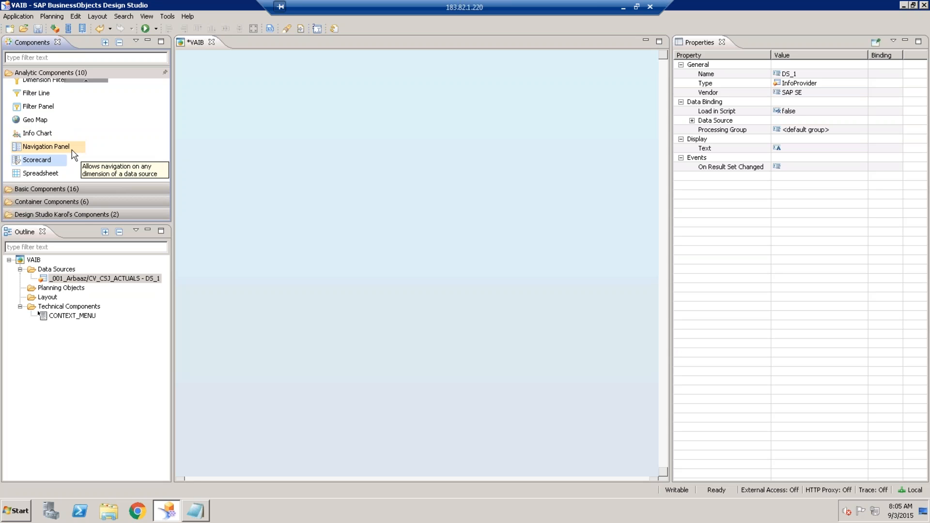
pyautogui.click(37, 165)
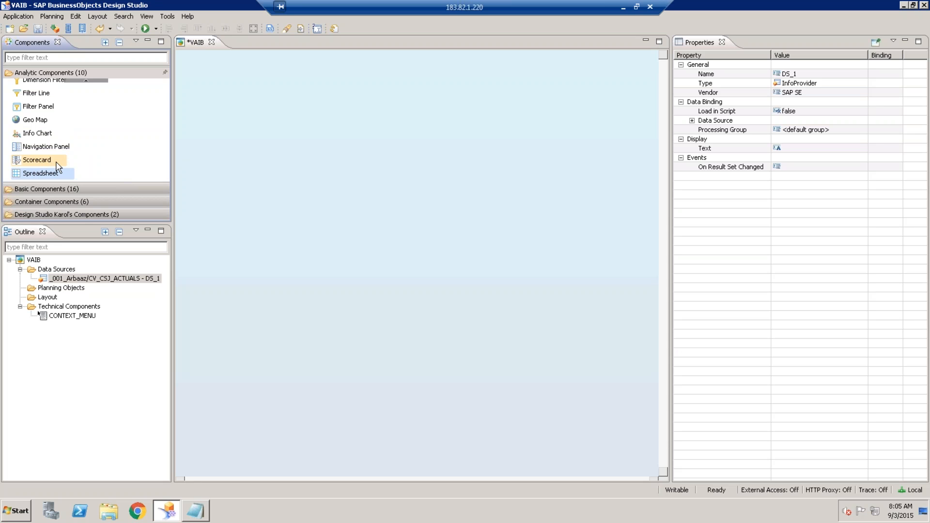
pyautogui.scroll(2, 57, 166)
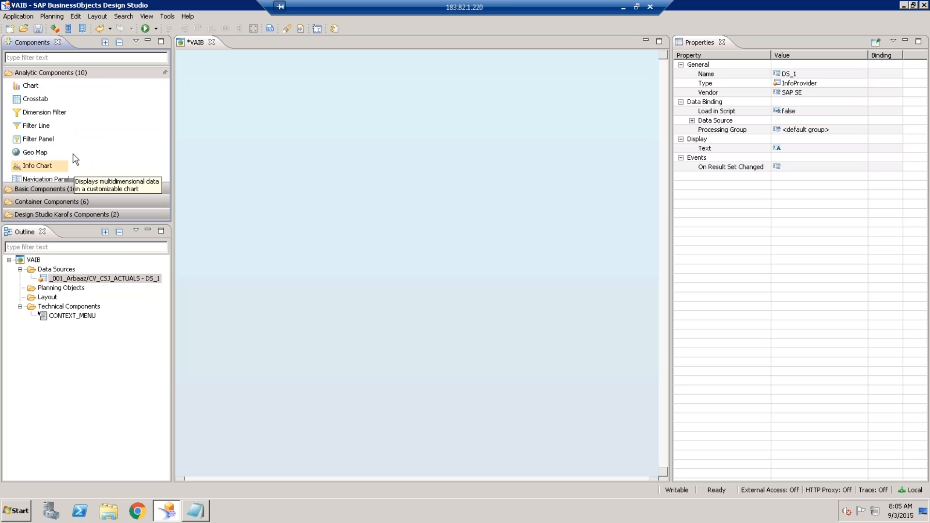
pyautogui.click(46, 102)
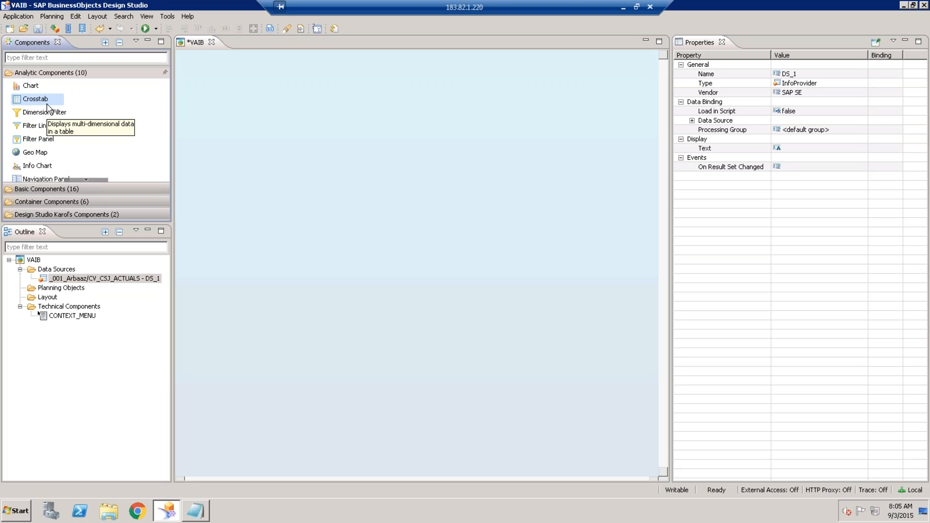
pyautogui.scroll(-2, 104, 157)
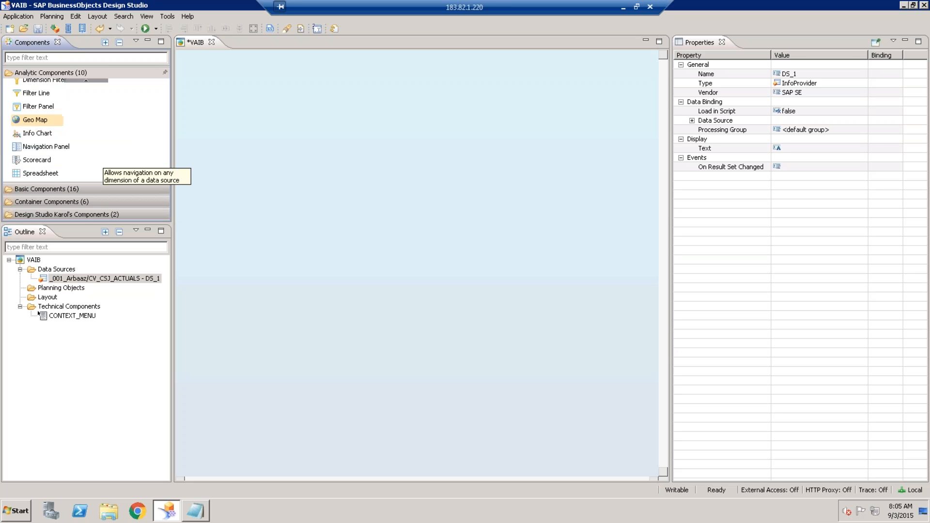
pyautogui.click(44, 164)
pyautogui.click(44, 175)
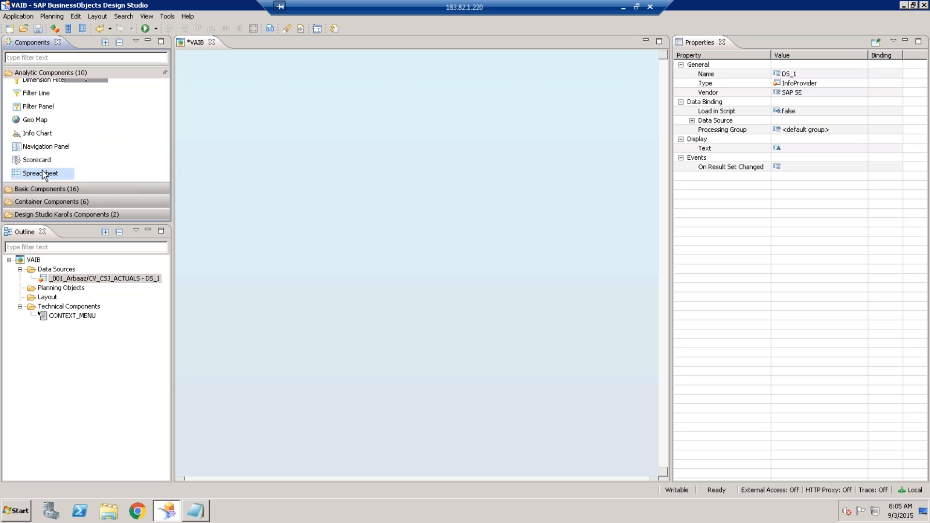
pyautogui.click(35, 162)
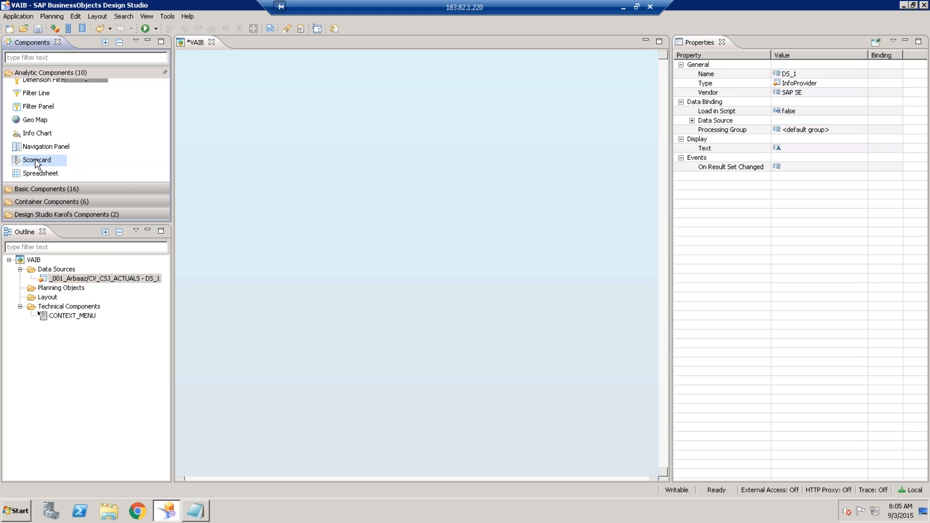
pyautogui.scroll(3, 53, 141)
pyautogui.click(81, 75)
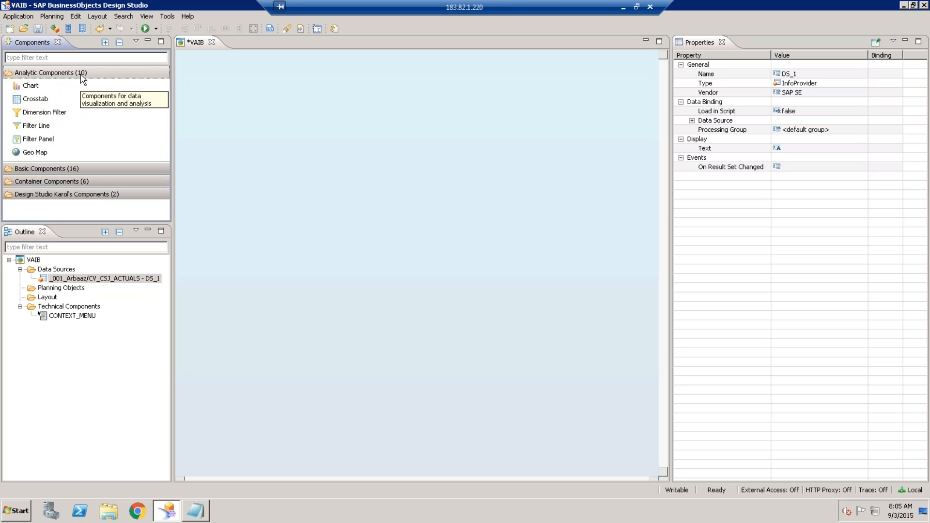
# Step: Examine the available basic components, from Button, Checkbox Group and Date Field to Input Field, List Box and Radio Button Group
pyautogui.click(72, 87)
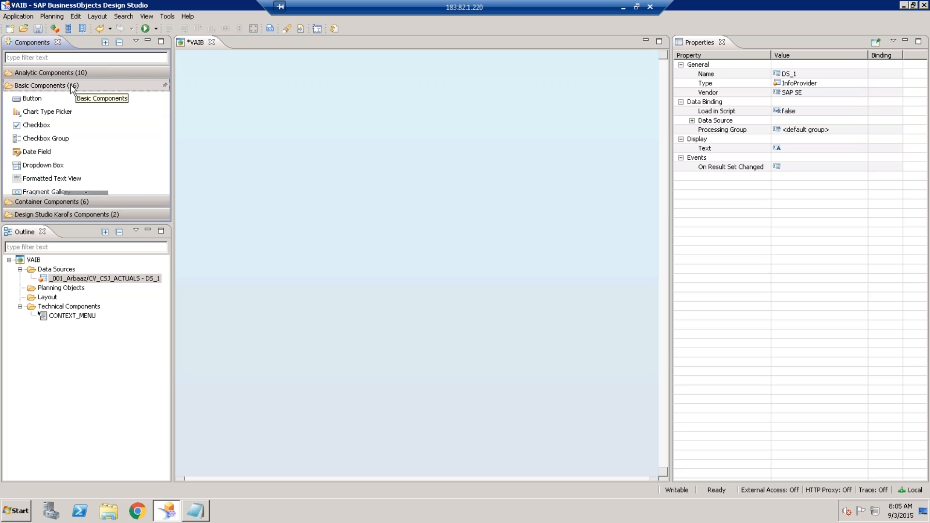
pyautogui.click(27, 99)
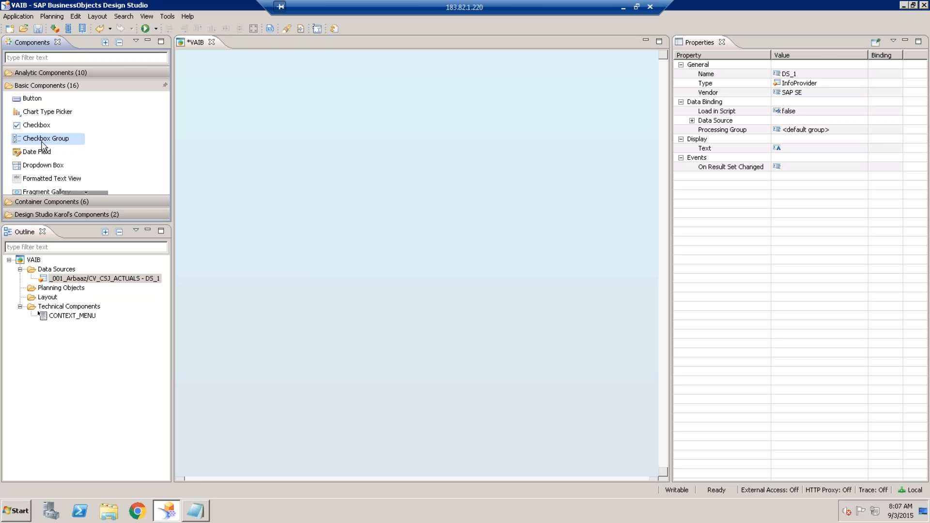
pyautogui.scroll(-1, 41, 154)
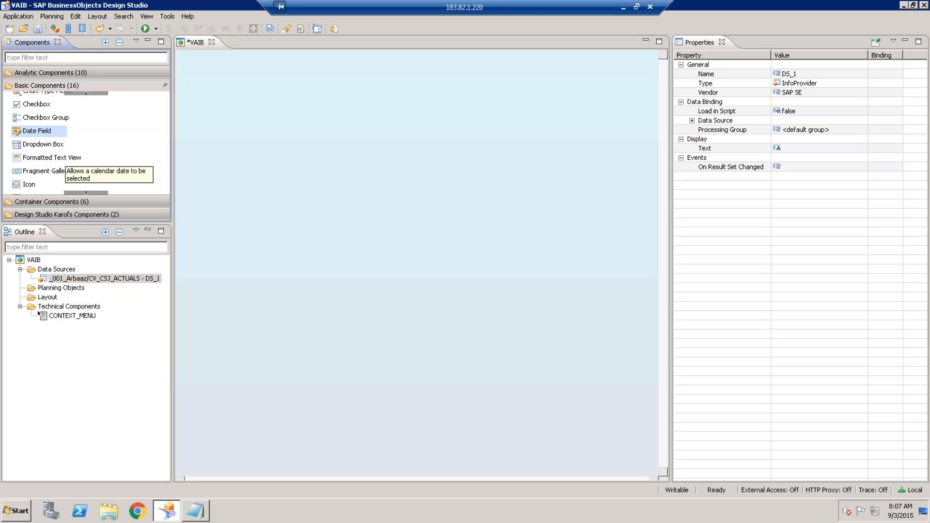
pyautogui.click(34, 145)
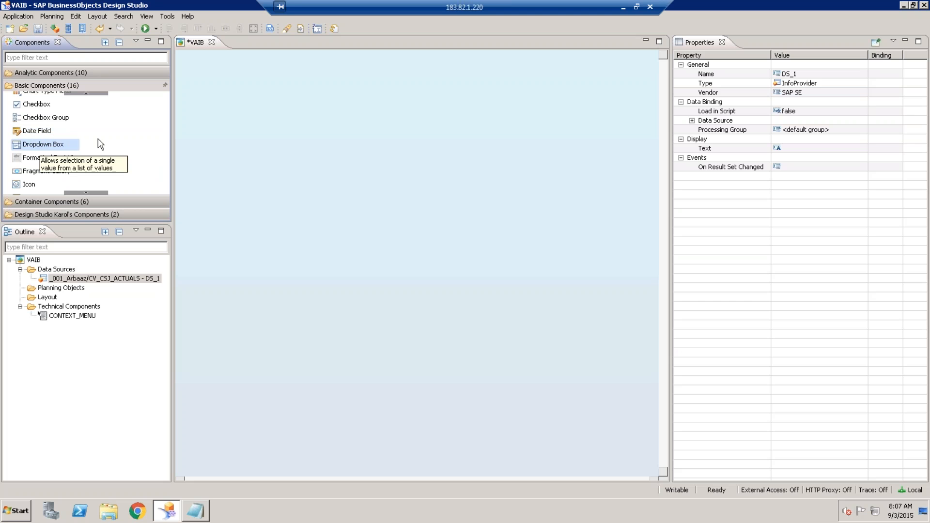
pyautogui.scroll(-1, 100, 144)
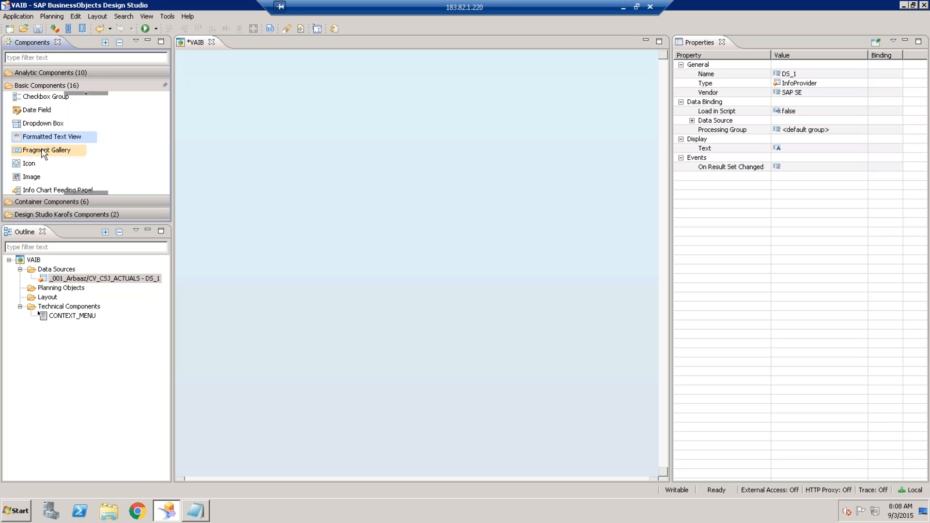
pyautogui.scroll(-1, 47, 154)
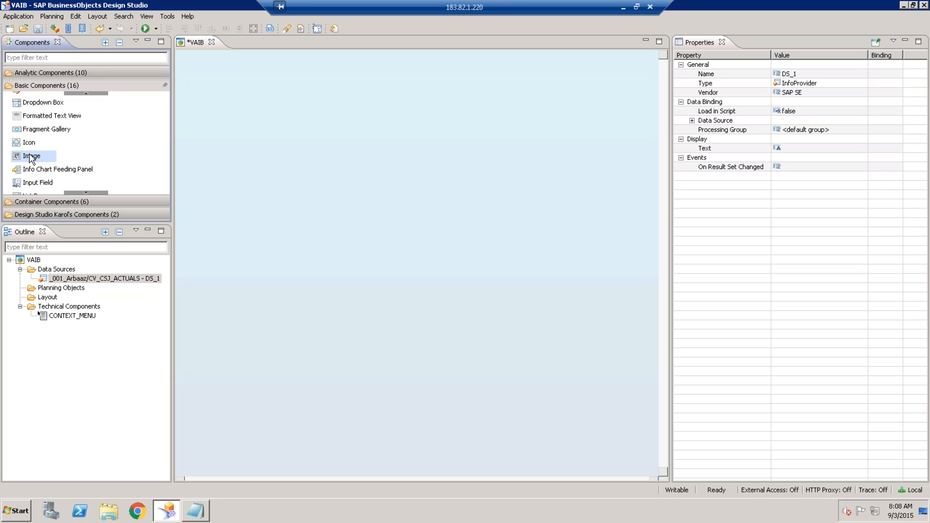
pyautogui.click(33, 168)
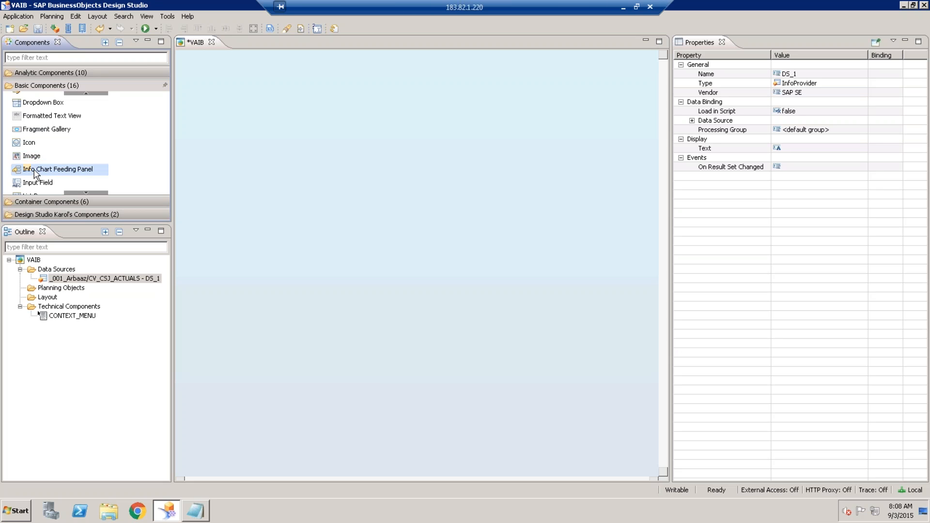
pyautogui.scroll(-3, 82, 163)
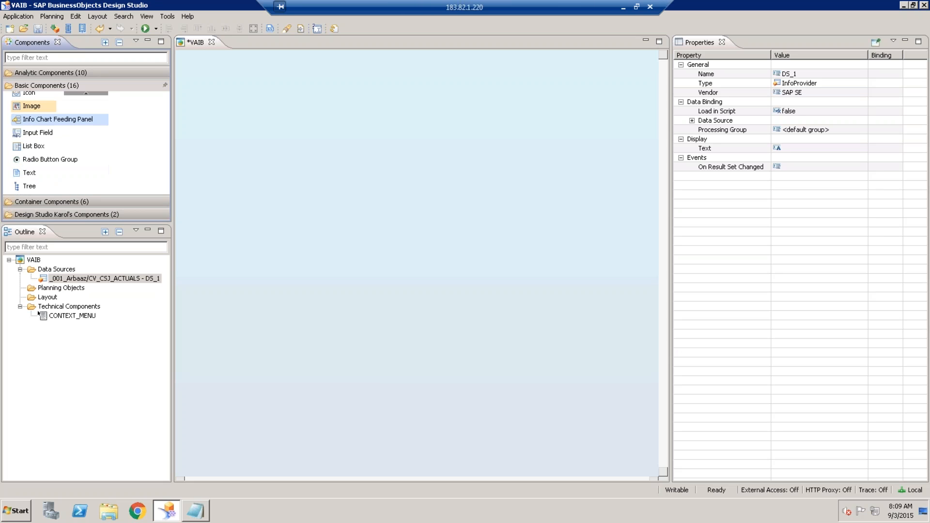
pyautogui.click(36, 132)
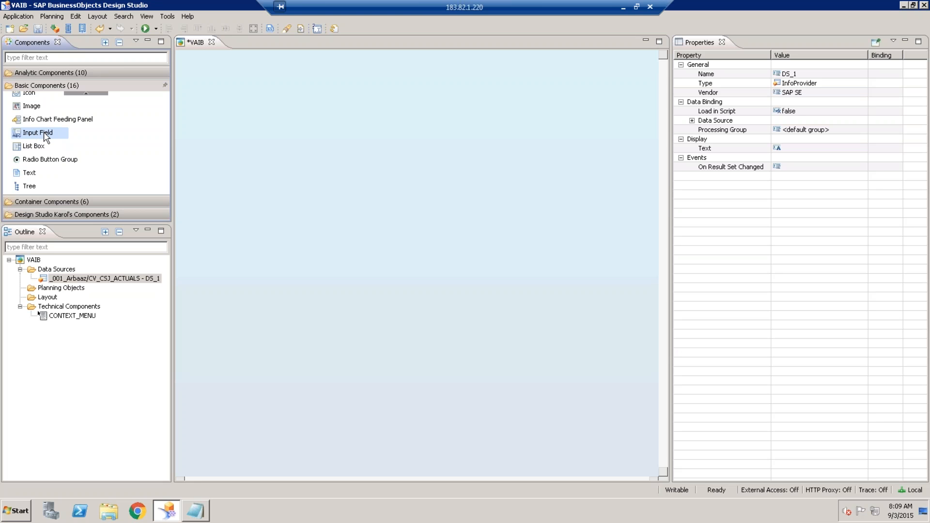
pyautogui.click(33, 150)
pyautogui.click(36, 161)
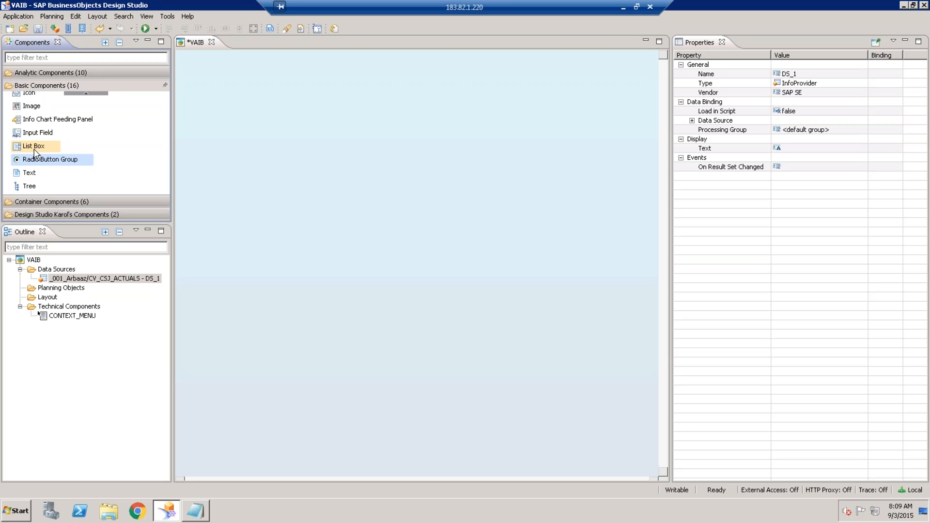
pyautogui.scroll(3, 35, 165)
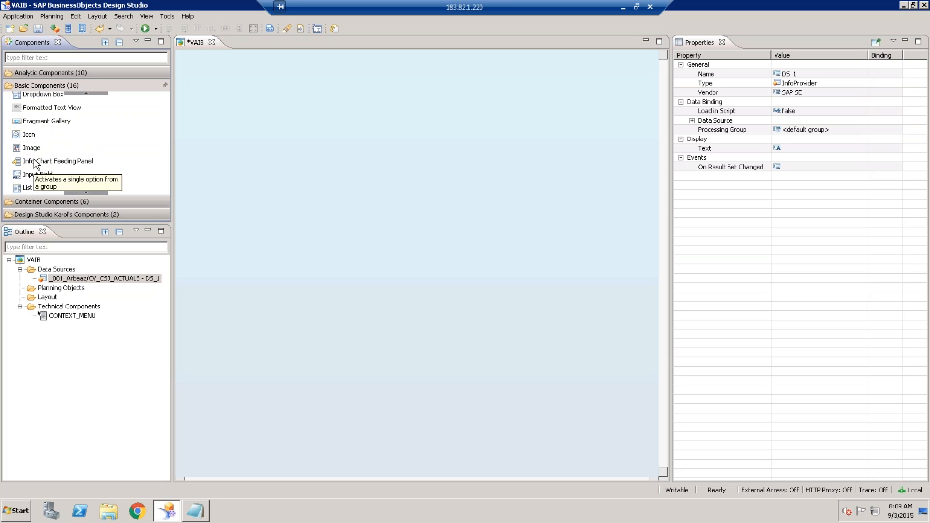
pyautogui.scroll(2, 14, 127)
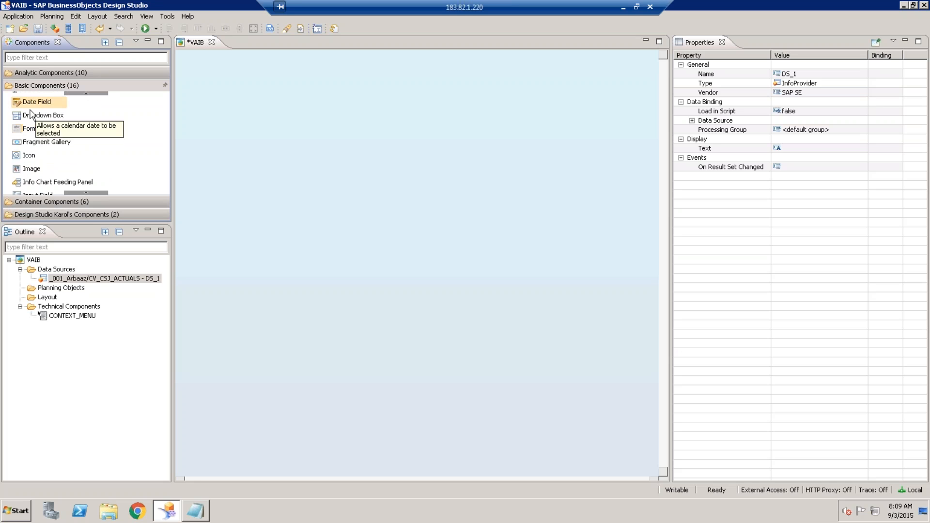
pyautogui.scroll(3, 41, 112)
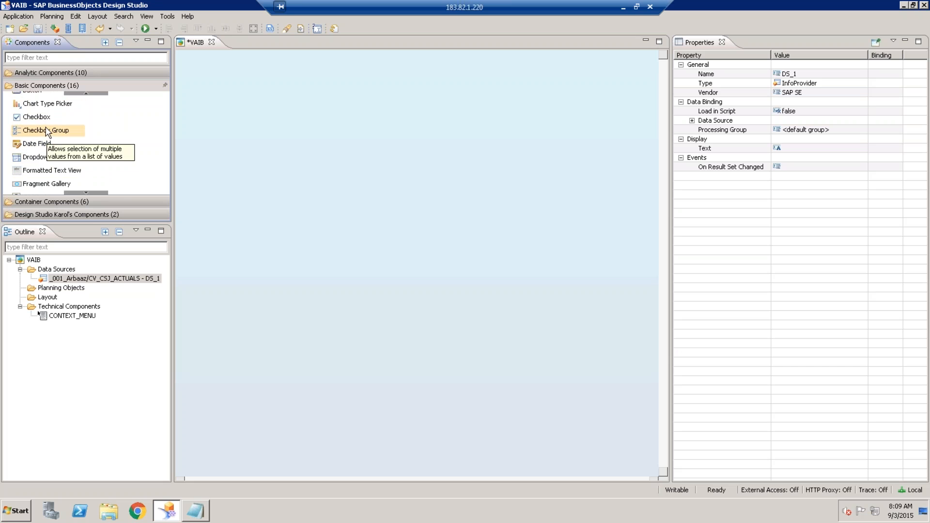
pyautogui.scroll(-7, 46, 130)
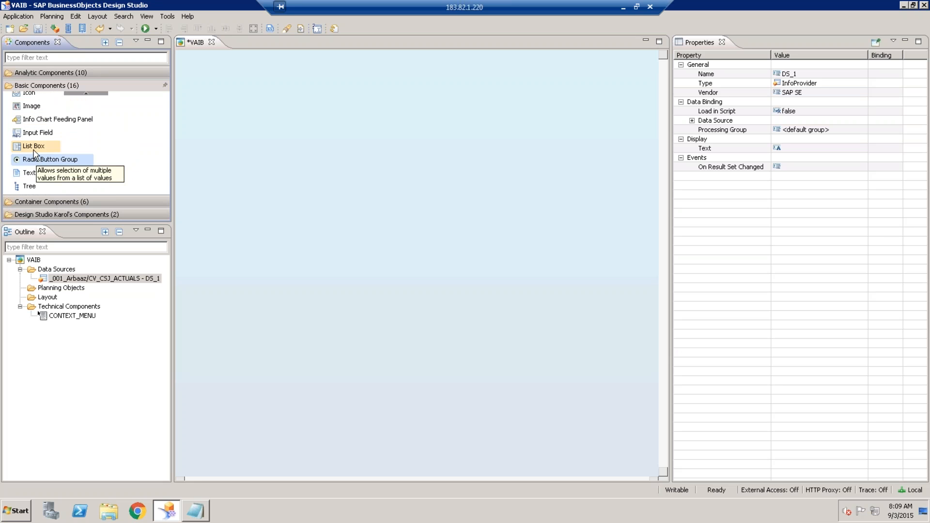
# Step: Compare the Text component with the Formatted Text View component in the Basic Components group
pyautogui.click(25, 175)
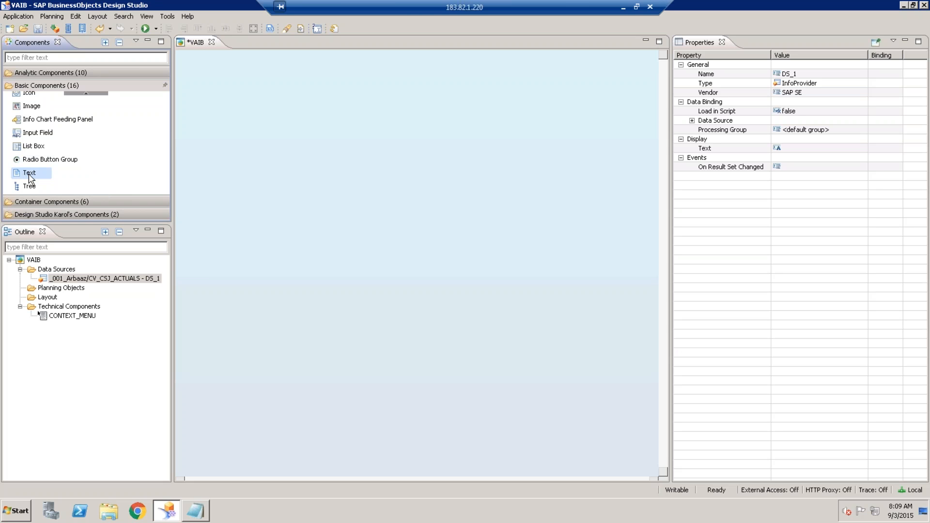
pyautogui.scroll(3, 29, 179)
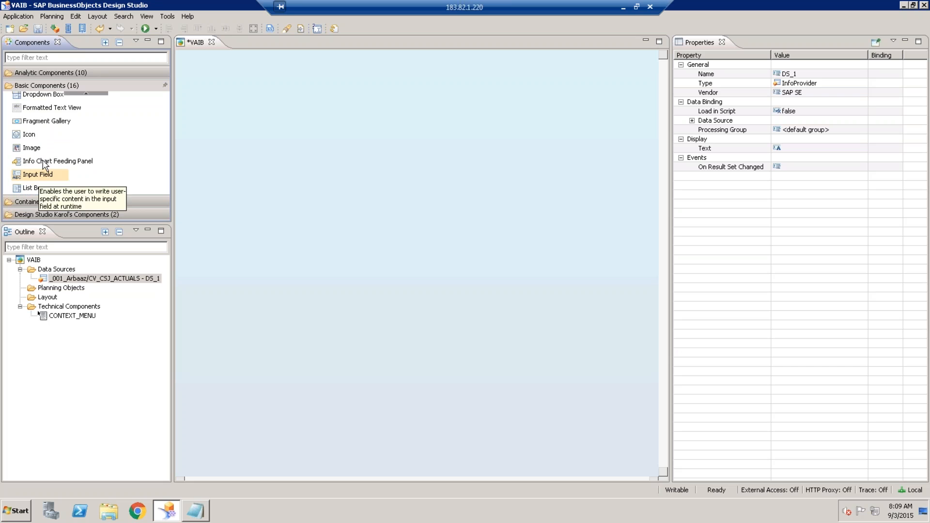
pyautogui.scroll(-2, 47, 116)
pyautogui.scroll(-1, 47, 121)
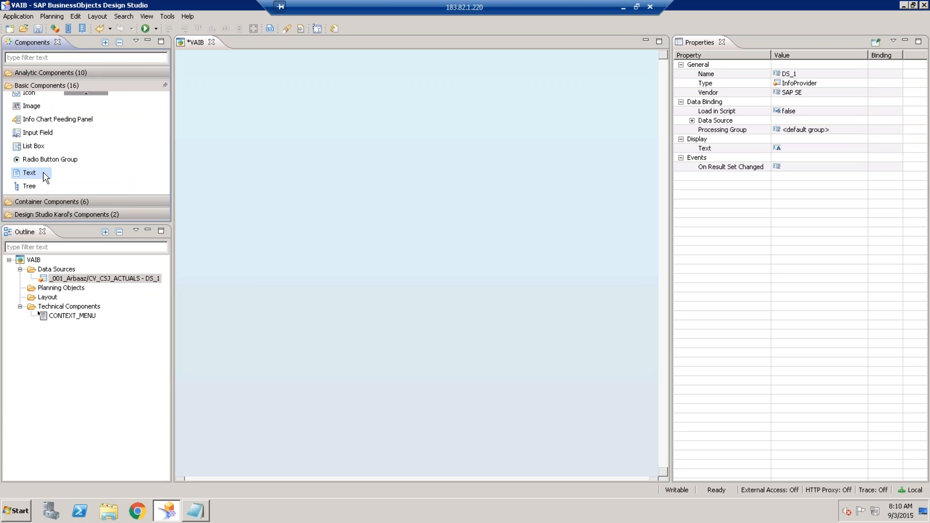
pyautogui.scroll(1, 46, 177)
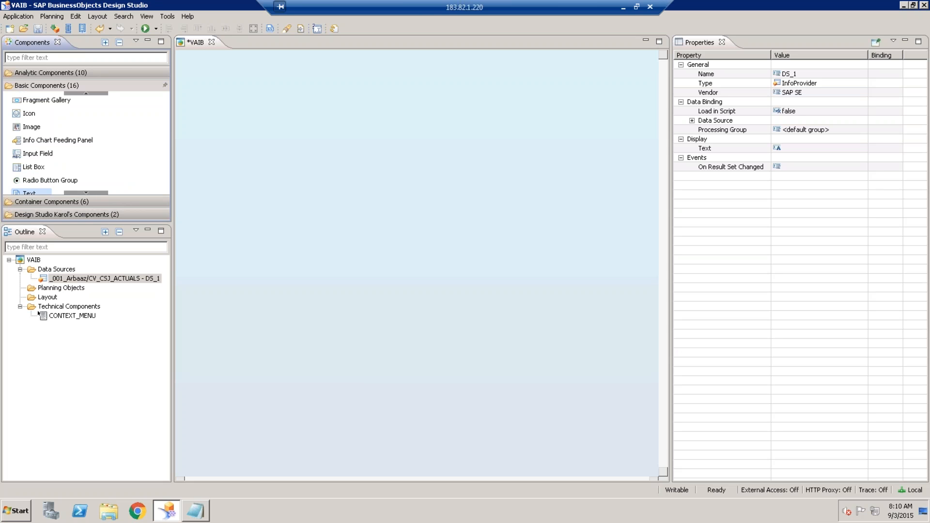
pyautogui.scroll(2, 48, 145)
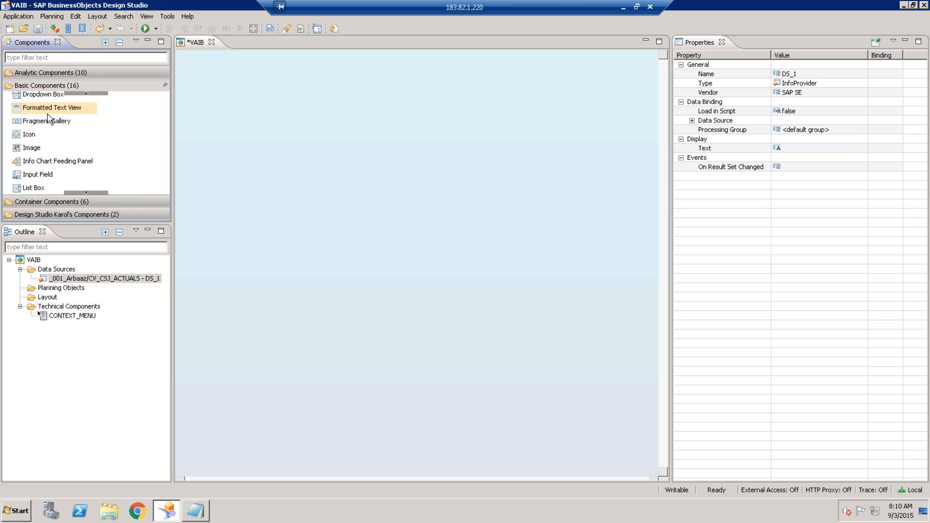
pyautogui.scroll(-2, 48, 114)
pyautogui.scroll(-1, 41, 140)
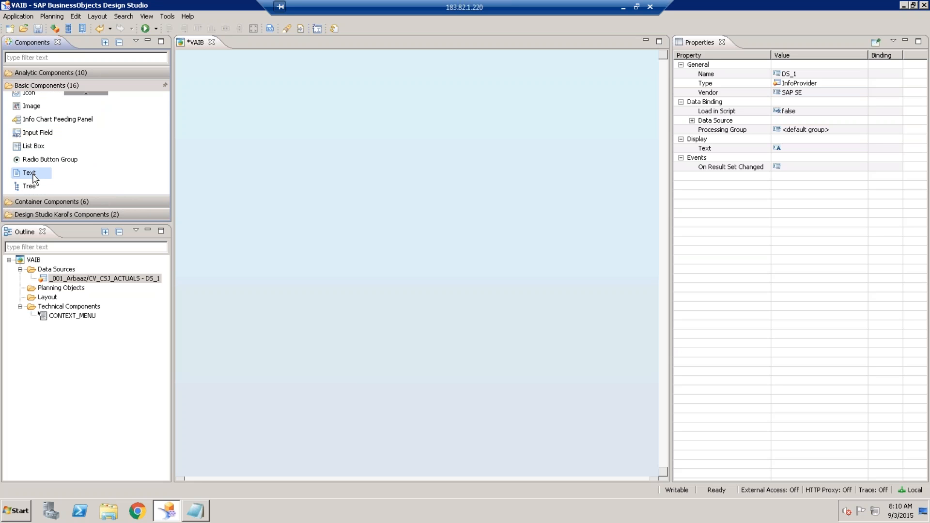
pyautogui.scroll(2, 34, 180)
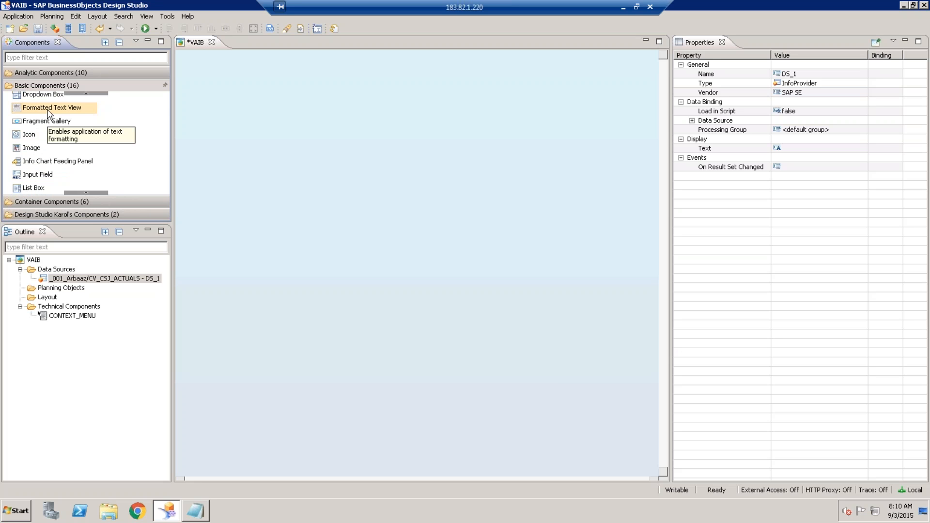
pyautogui.scroll(-3, 54, 115)
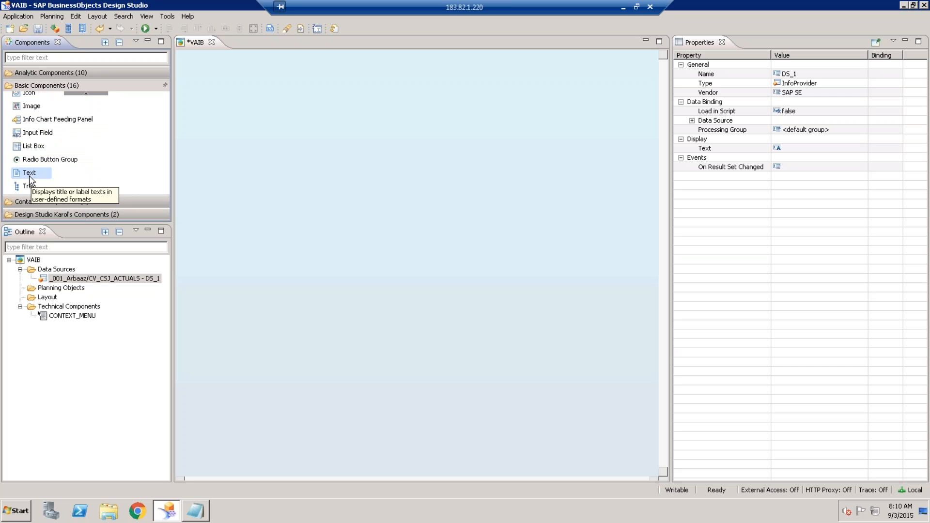
# Step: Examine the available container components, from Grid Layout and Pagebook to Split Cell Container and Tabstrip, and collapse the group
pyautogui.click(86, 92)
pyautogui.click(57, 97)
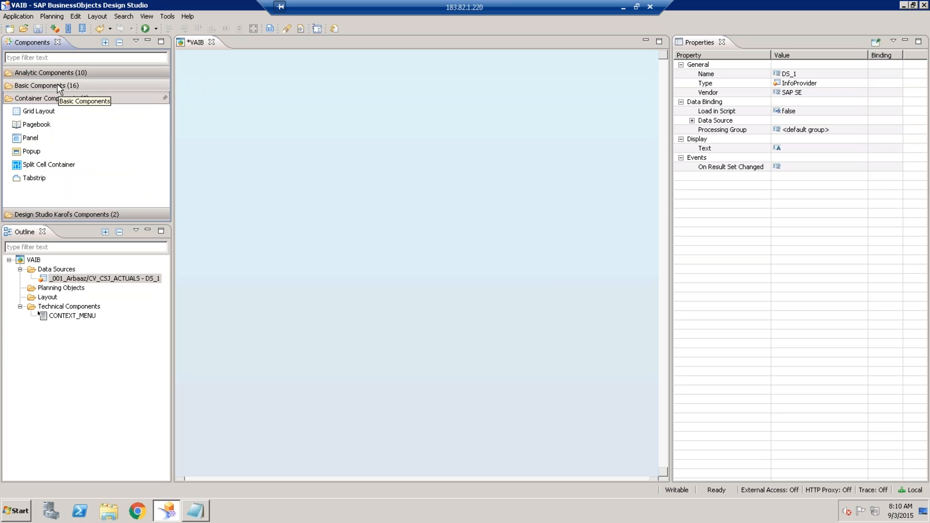
pyautogui.click(36, 155)
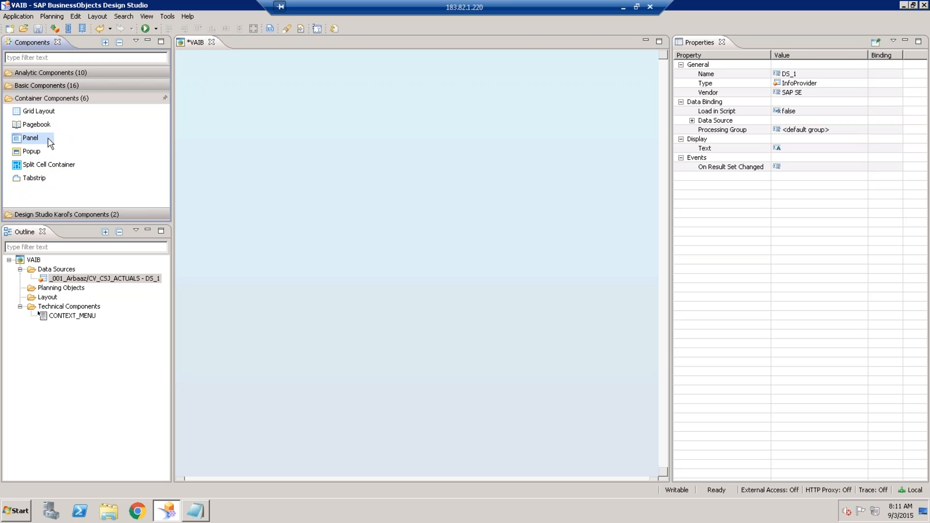
pyautogui.click(93, 100)
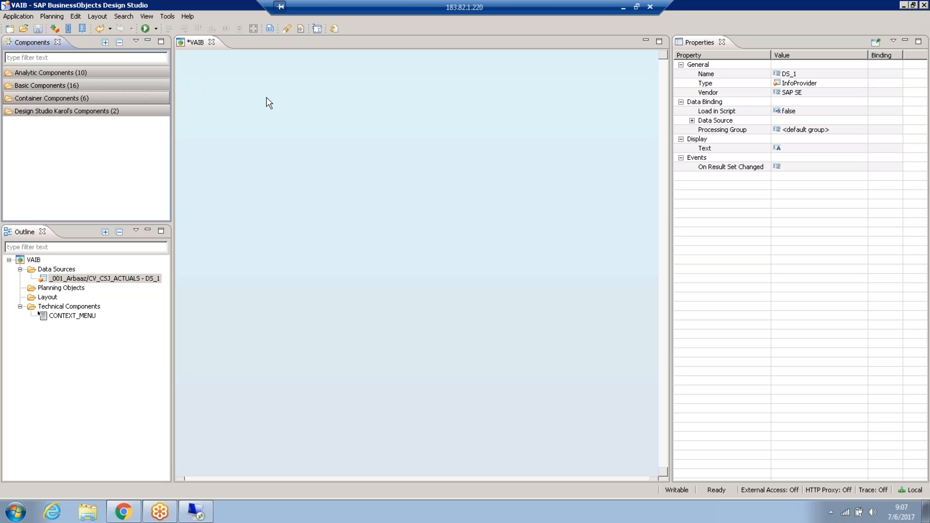
# Step: Place a Crosstab from the analytic components on the canvas, with a top margin of about 57 and a left margin of about 140
pyautogui.click(84, 72)
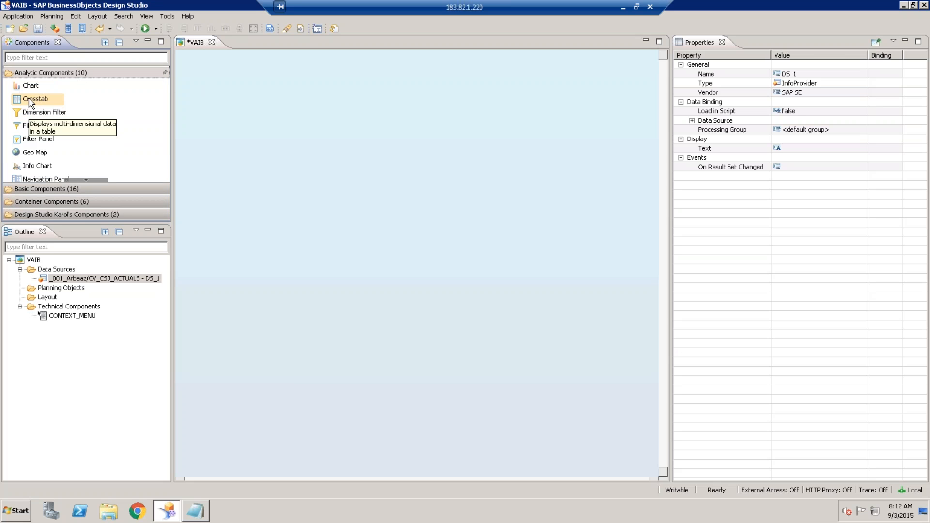
pyautogui.moveTo(28, 100); pyautogui.dragTo(327, 125)
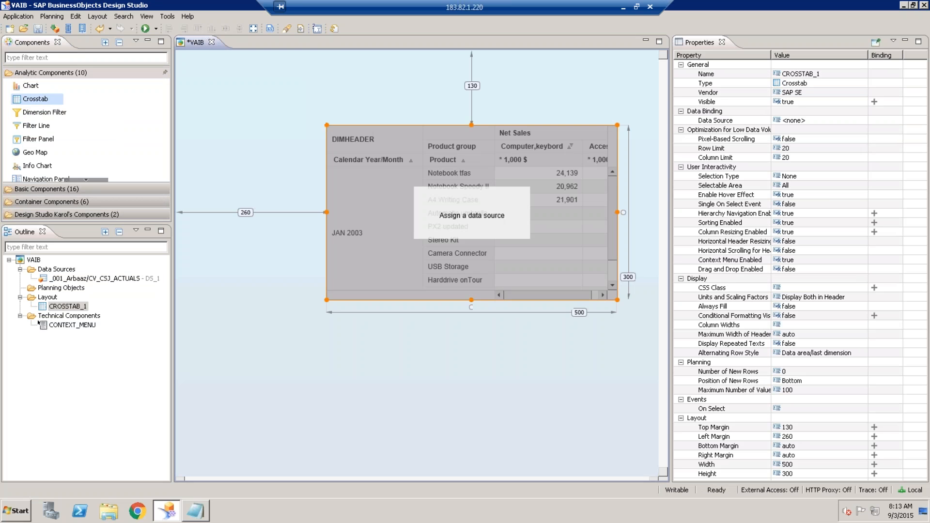
pyautogui.moveTo(325, 142); pyautogui.dragTo(258, 100)
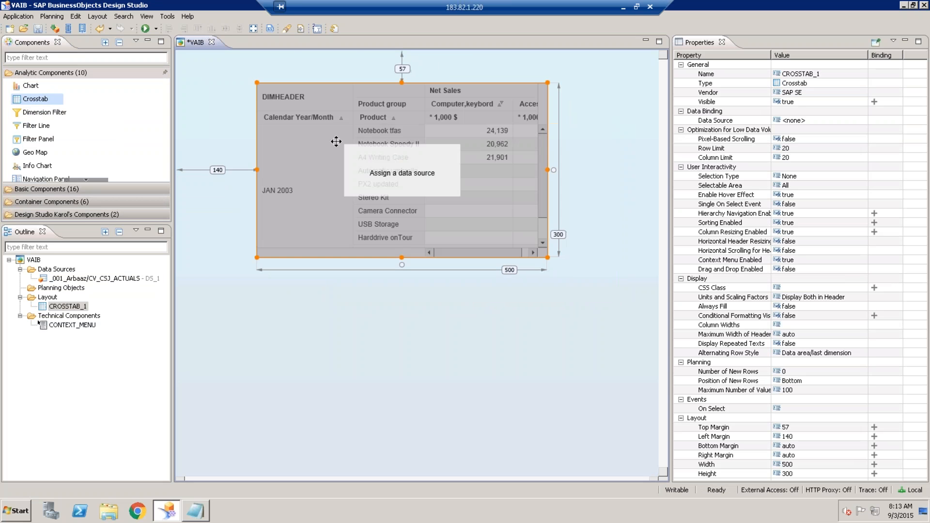
# Step: Inspect the script editor for the crosstab's On Select event and close it without entering a script
pyautogui.click(808, 409)
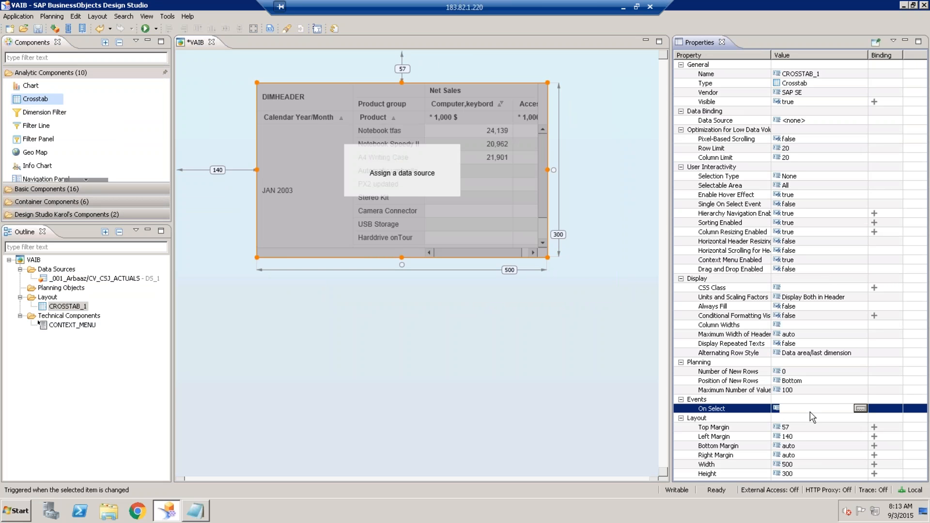
pyautogui.click(860, 408)
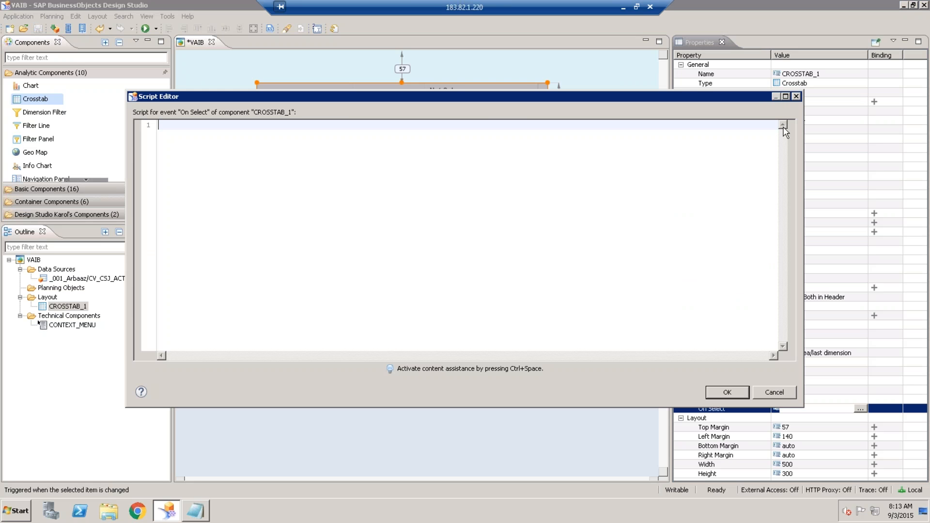
pyautogui.click(796, 97)
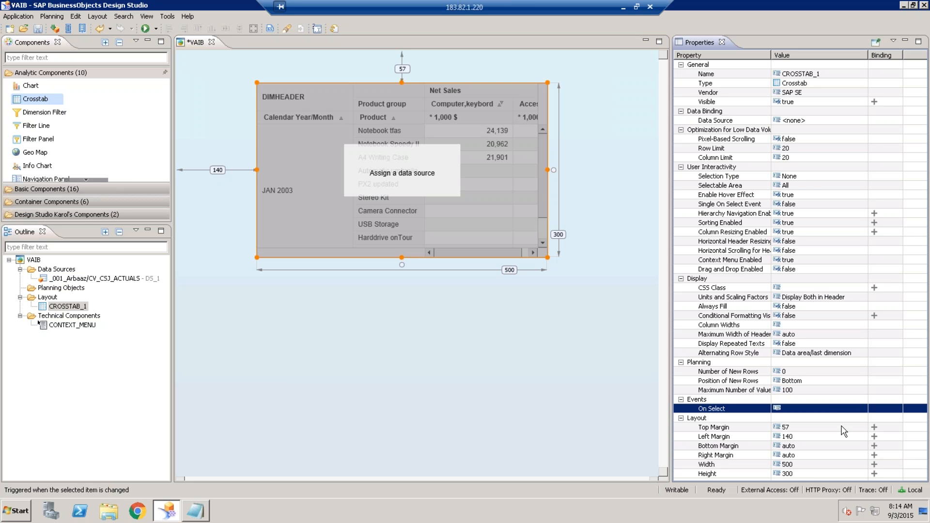
pyautogui.click(834, 409)
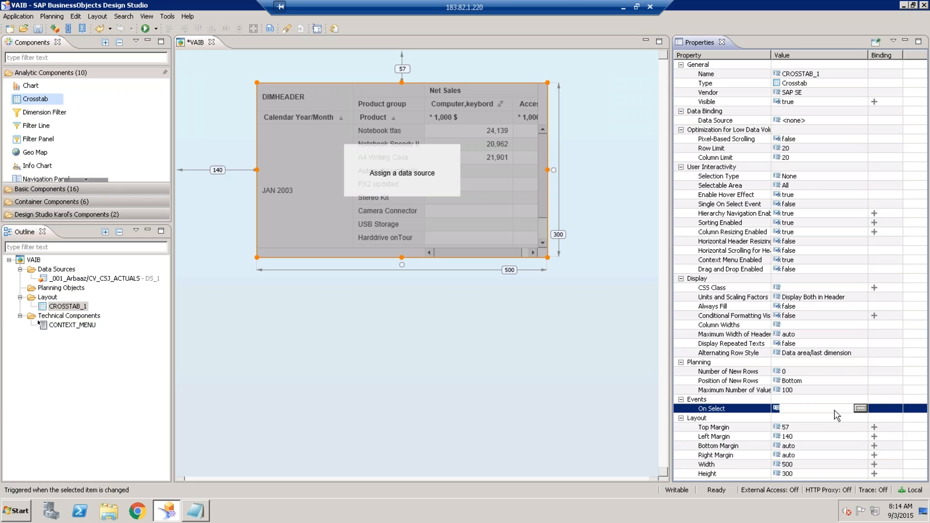
pyautogui.click(861, 409)
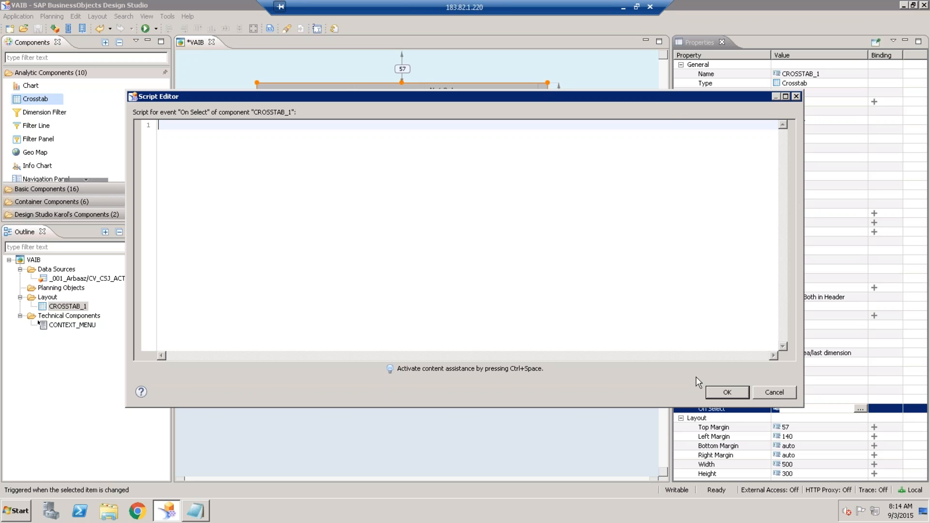
pyautogui.click(775, 393)
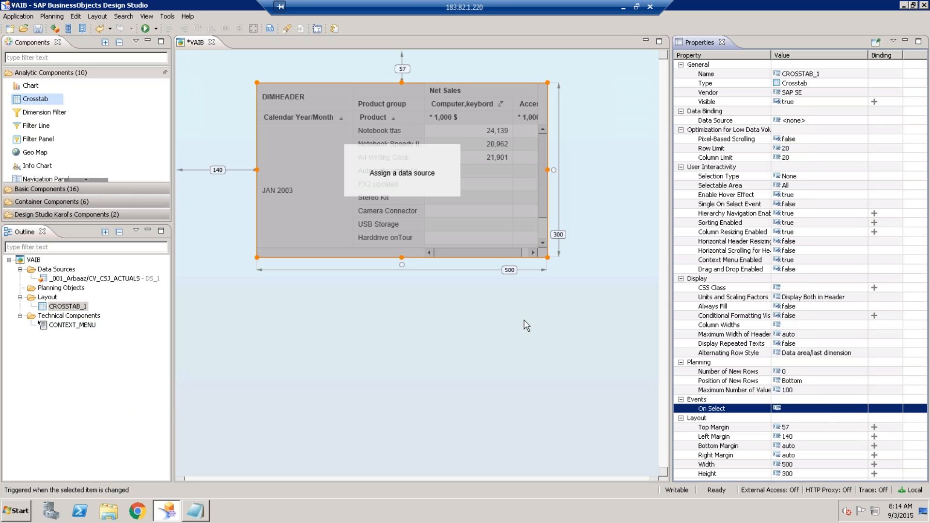
pyautogui.click(830, 408)
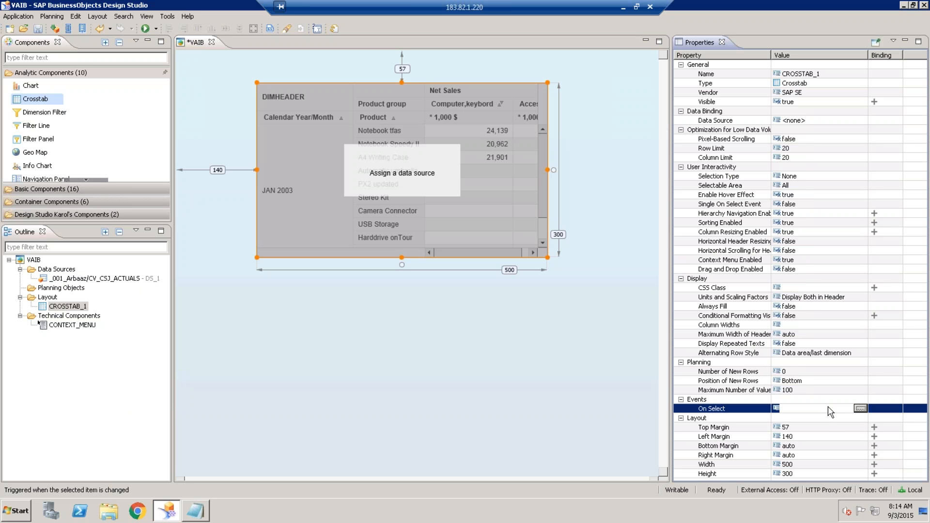
# Step: Open the script editor for the crosstab's On Select event and review the content assistance proposals for statements and components
pyautogui.click(860, 408)
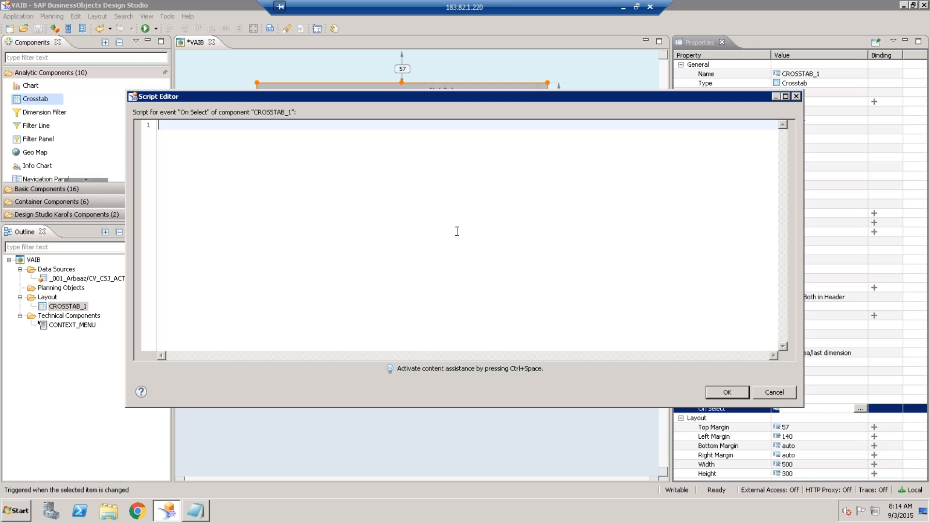
pyautogui.hotkey('ctrl', 'space')
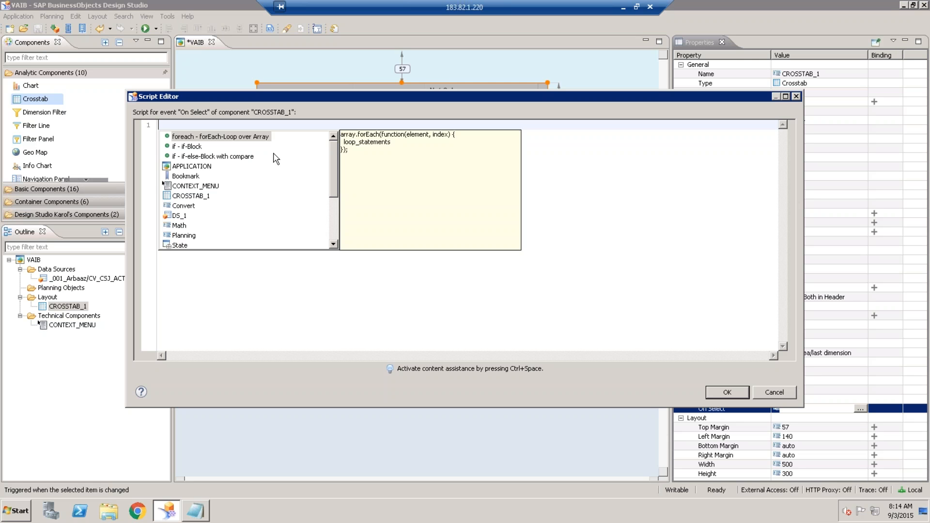
pyautogui.moveTo(335, 155)
pyautogui.mouseDown()
pyautogui.moveTo(334, 189)
pyautogui.moveTo(334, 141)
pyautogui.mouseUp()
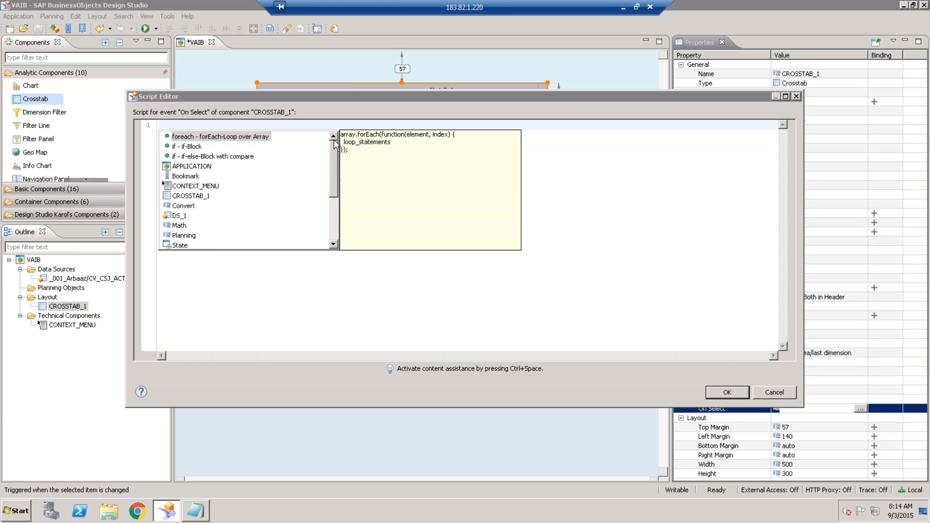
pyautogui.click(642, 181)
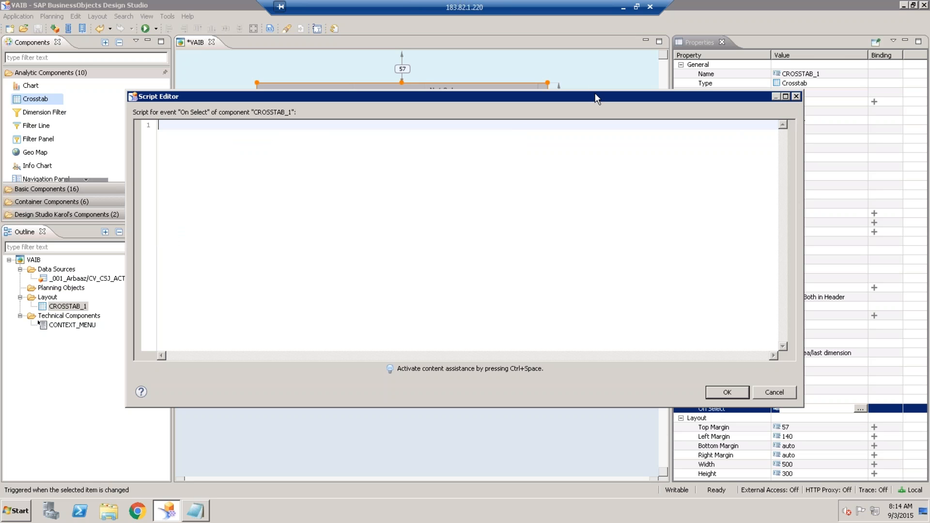
pyautogui.moveTo(595, 95); pyautogui.dragTo(656, 138)
# Step: Enter a CROSSTAB_1. reference in the On Select script, browse its available get and set methods, and discard the script
pyautogui.hotkey('ctrl', 'space')
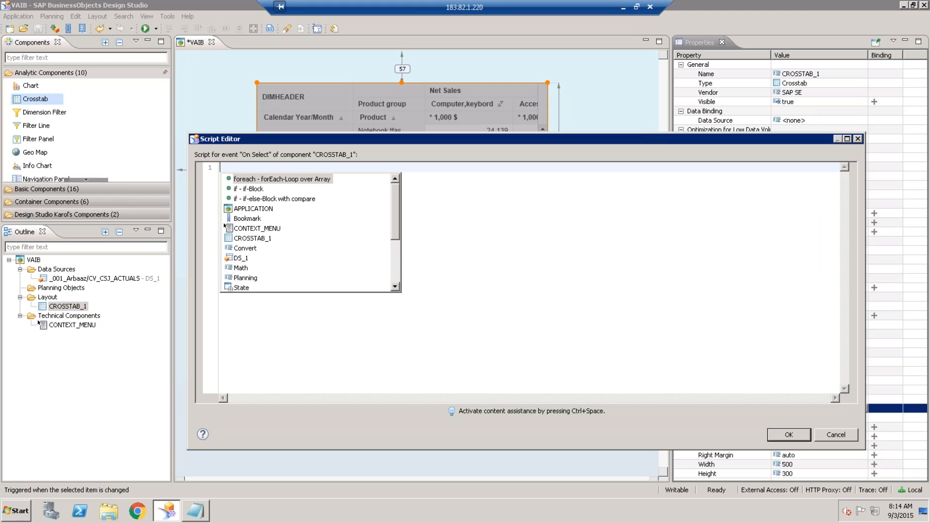
pyautogui.write('cr')
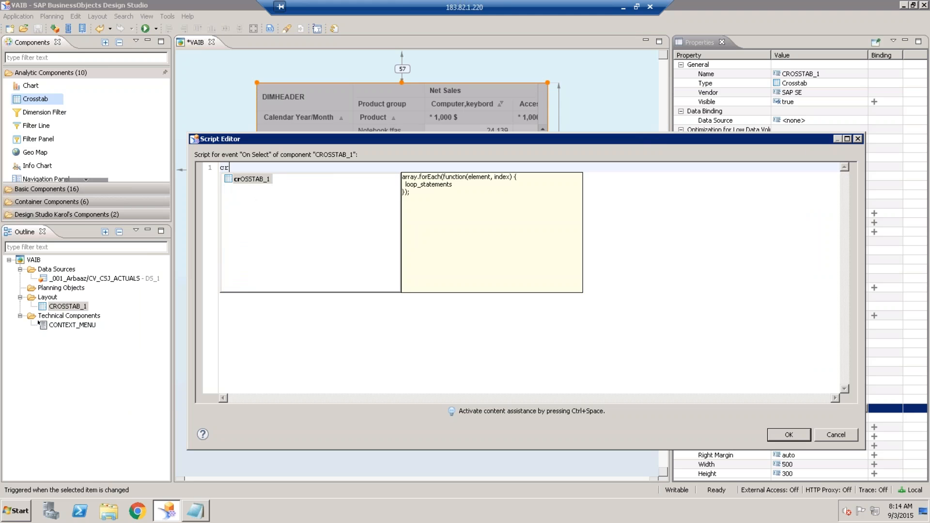
pyautogui.press('Escape')
pyautogui.hotkey('ctrl', 'space')
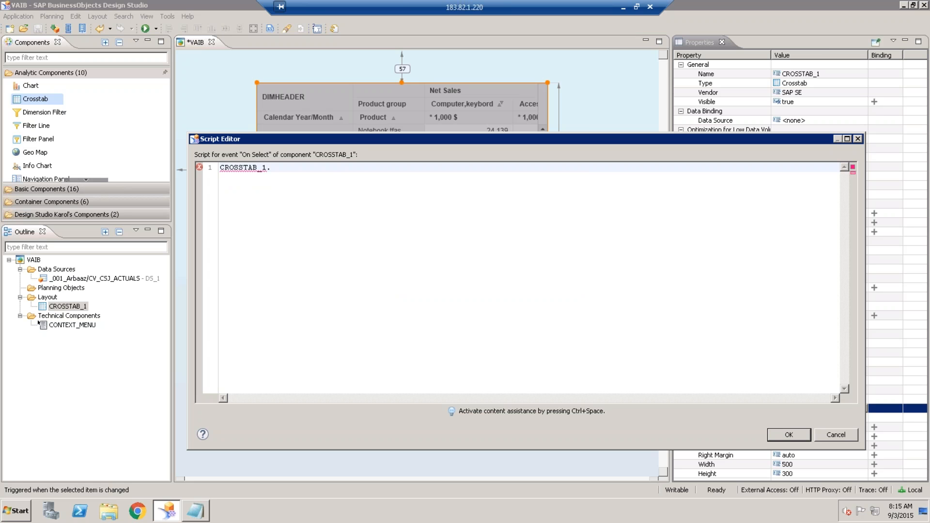
pyautogui.hotkey('ctrl', 'space')
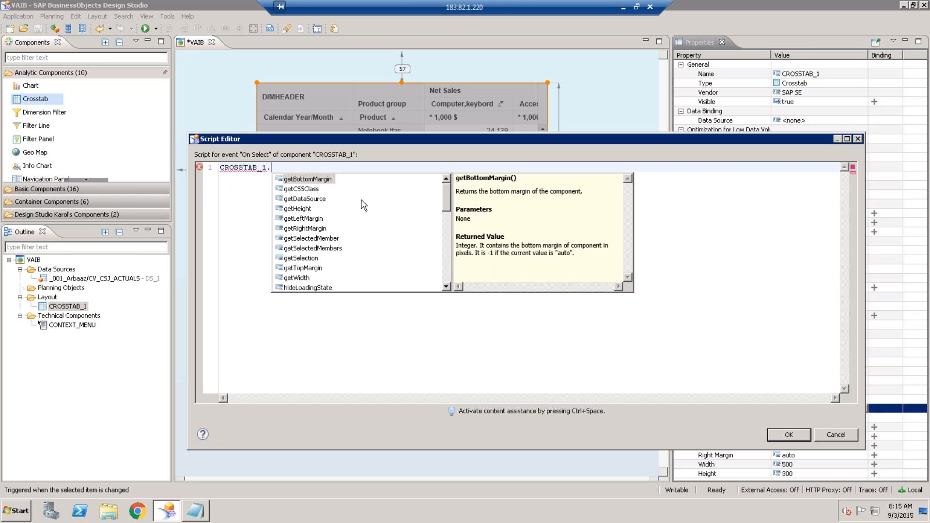
pyautogui.moveTo(446, 199); pyautogui.dragTo(444, 255)
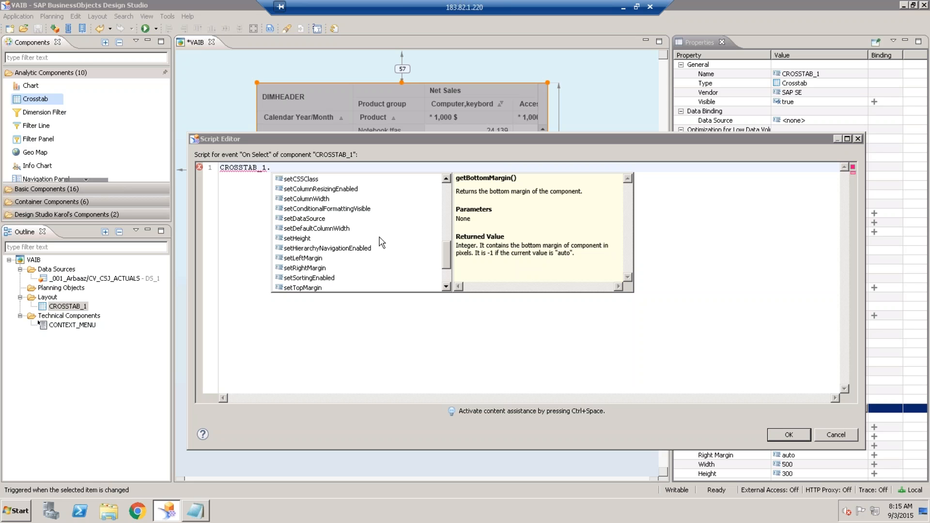
pyautogui.click(648, 266)
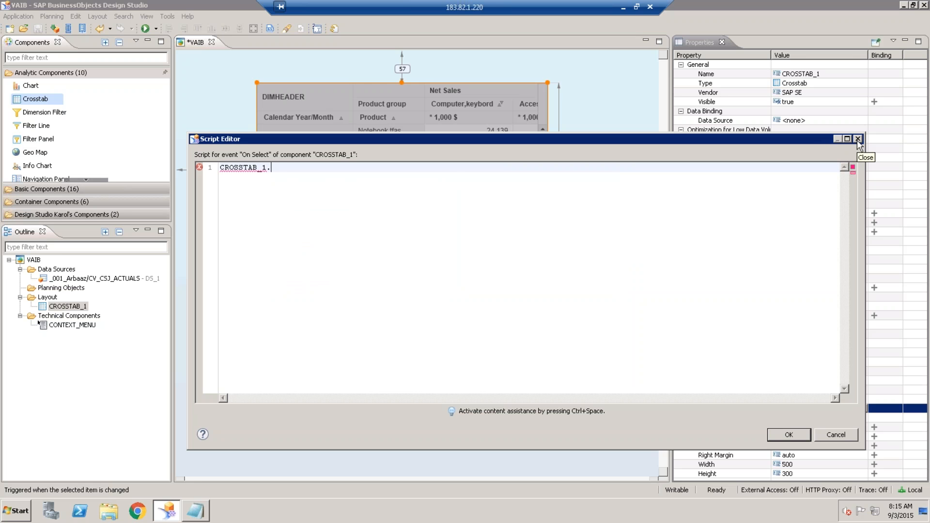
pyautogui.click(857, 139)
pyautogui.click(584, 301)
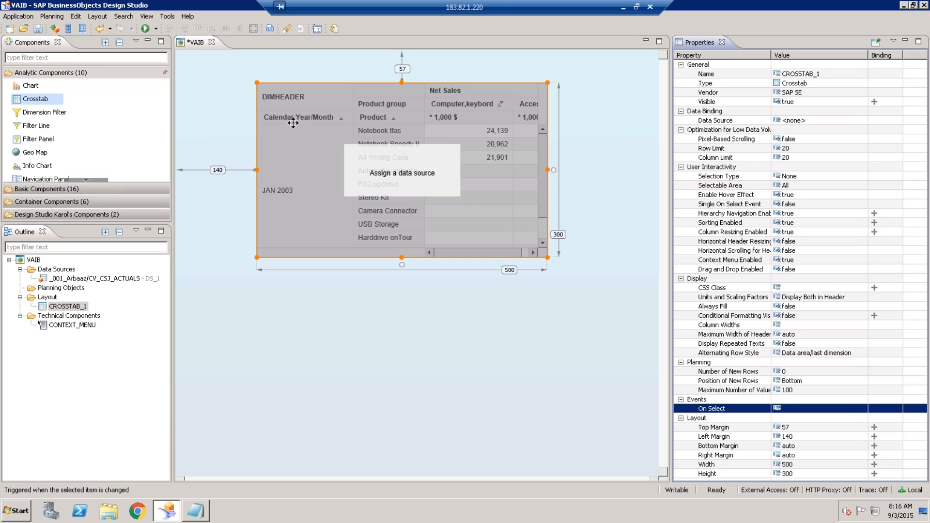
# Step: Save the VAIB application, run it locally in the browser, and close the preview
pyautogui.click(37, 29)
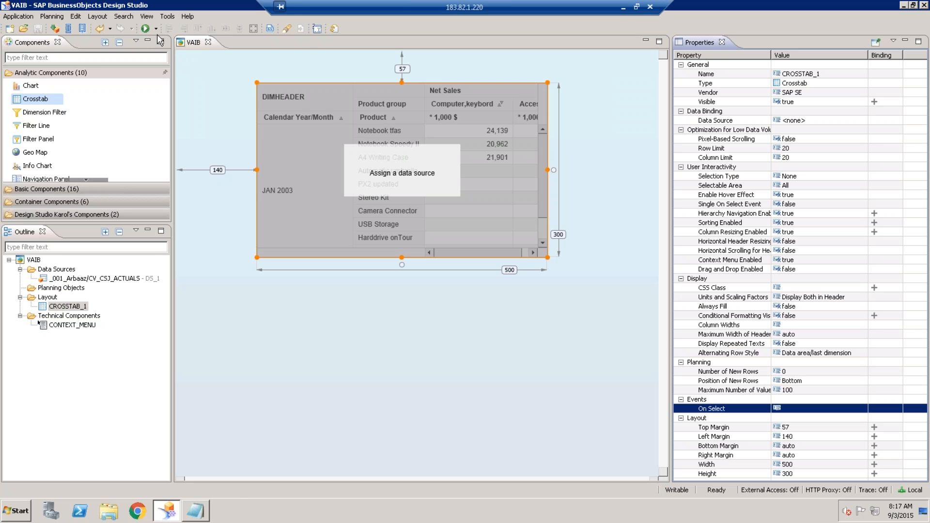
pyautogui.click(146, 29)
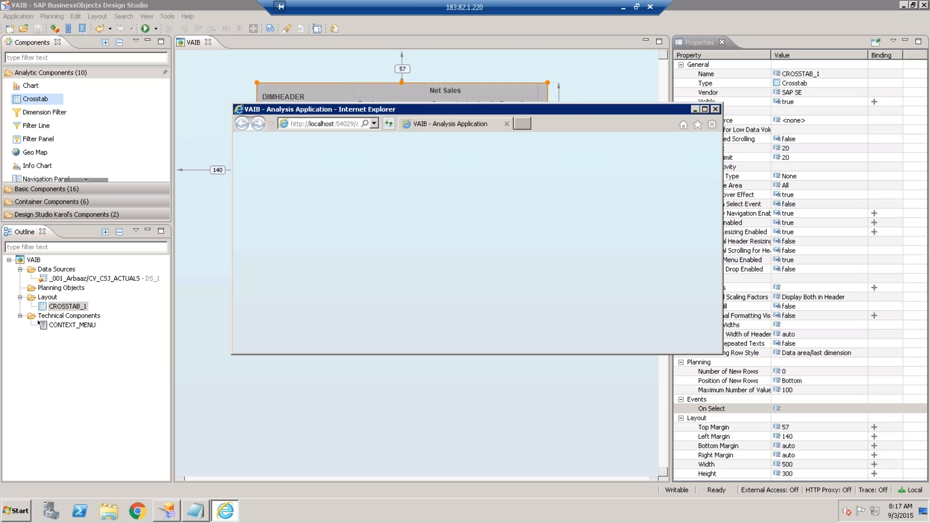
pyautogui.click(715, 111)
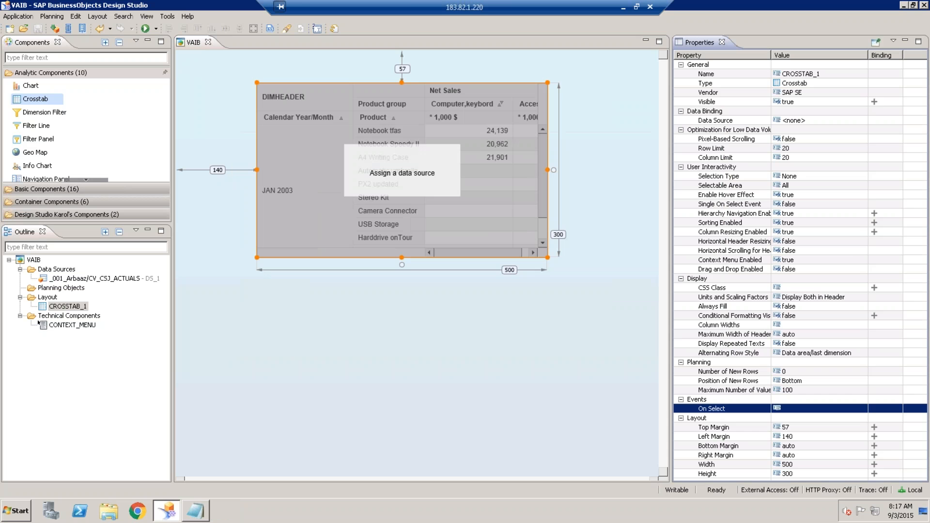